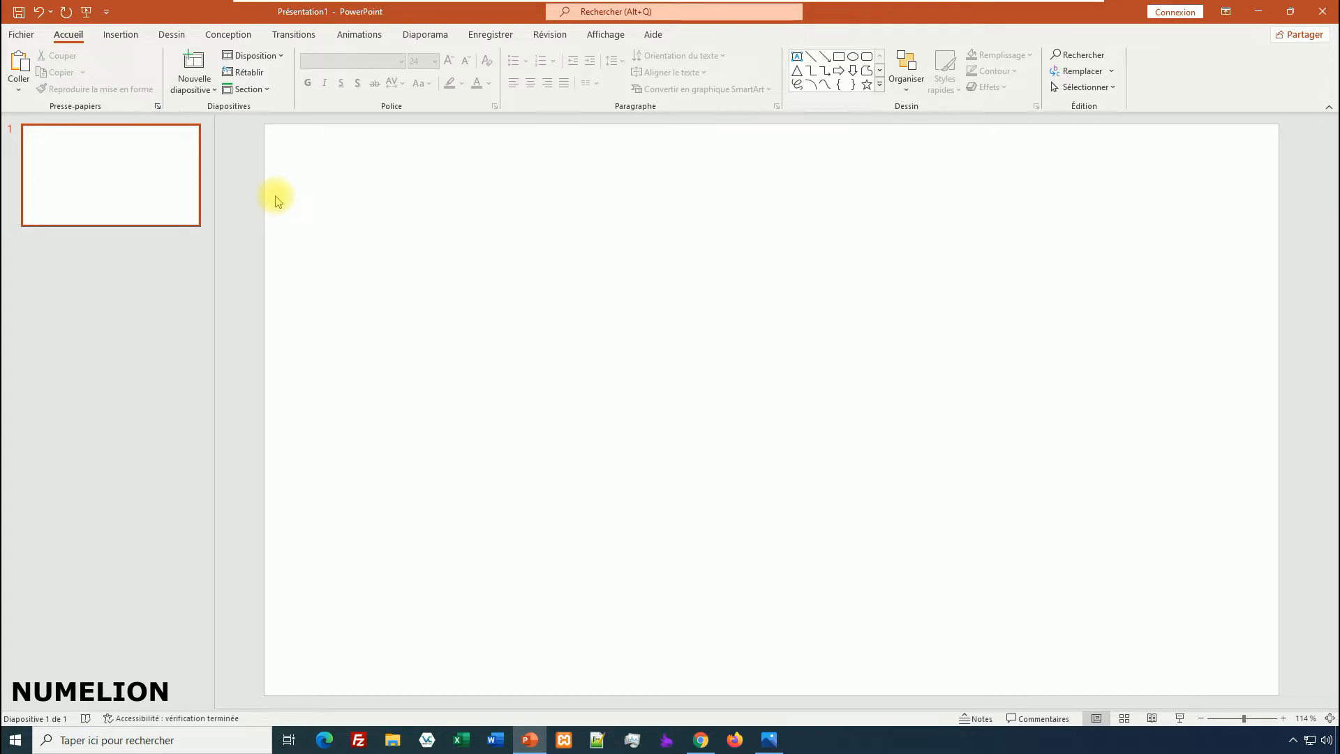
Insert a screen clipping of the desktop's upper-left area on the blank slide and delete it again.
click(122, 33)
click(123, 78)
click(123, 83)
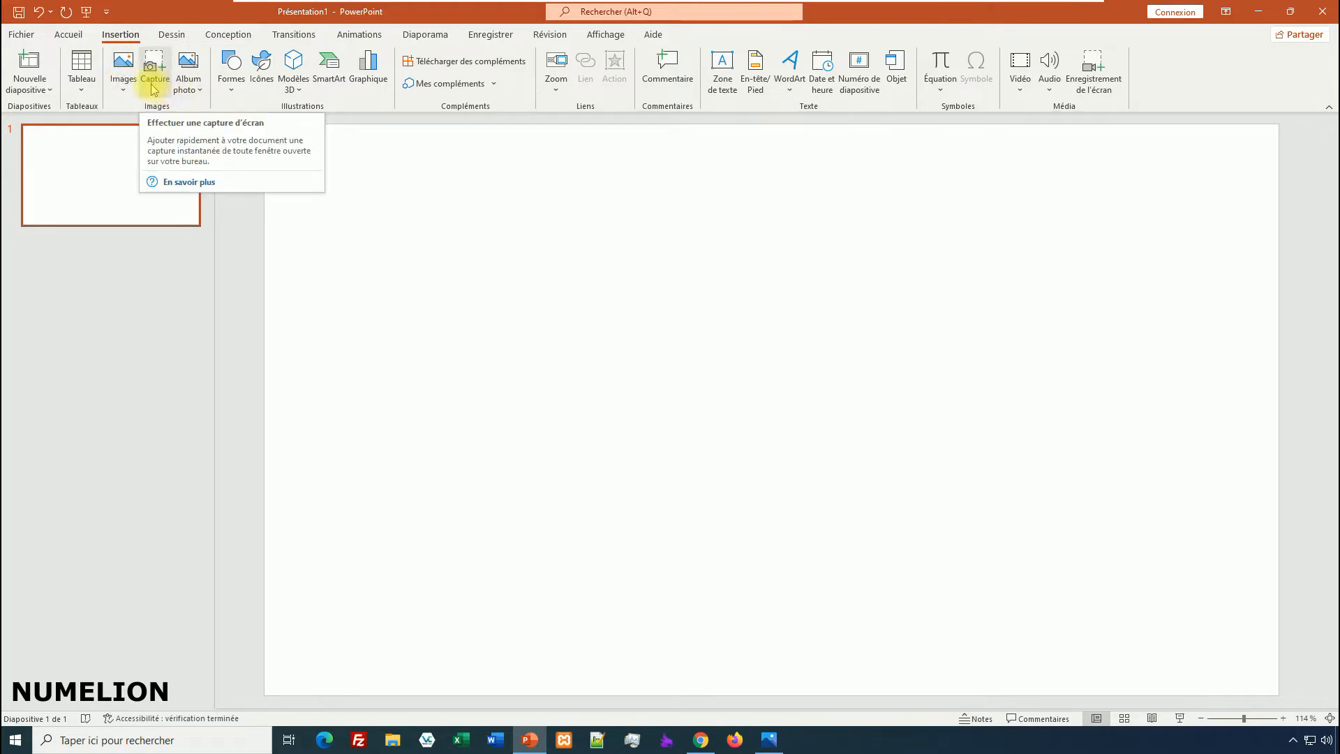
click(122, 70)
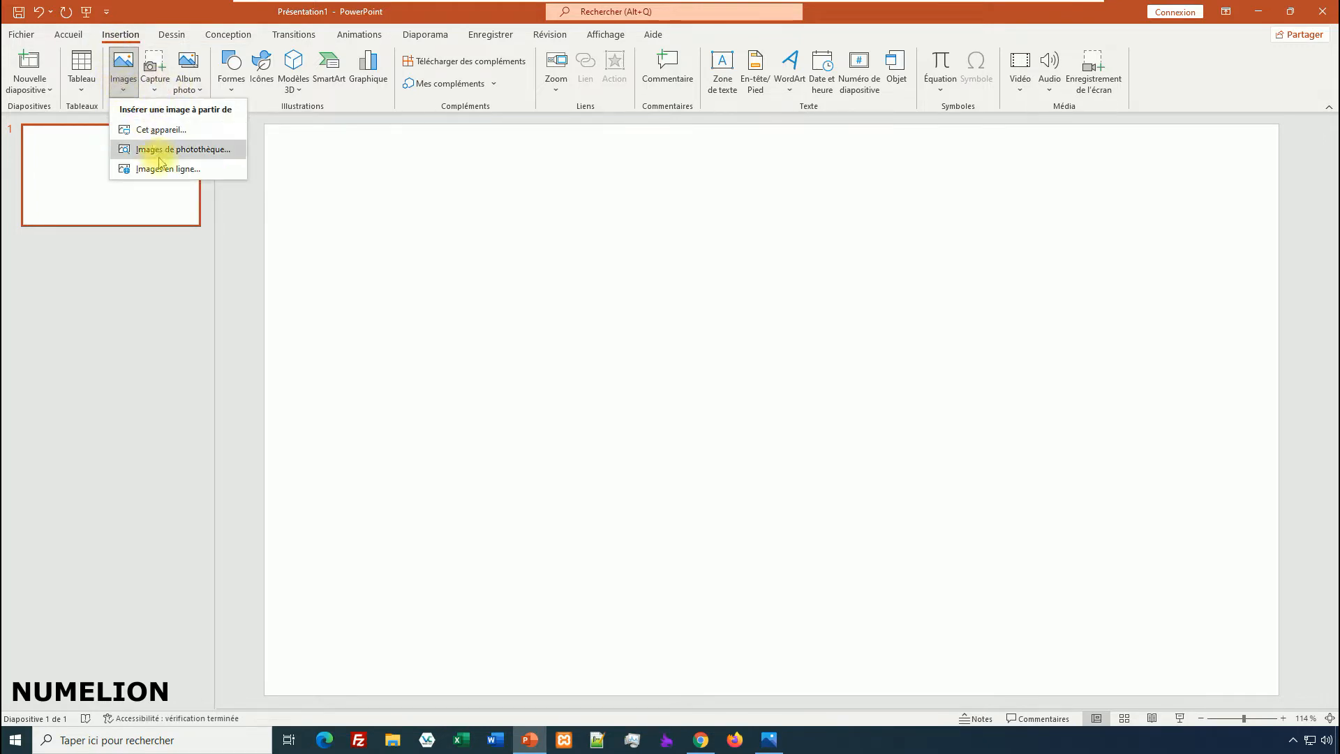
click(156, 89)
click(156, 87)
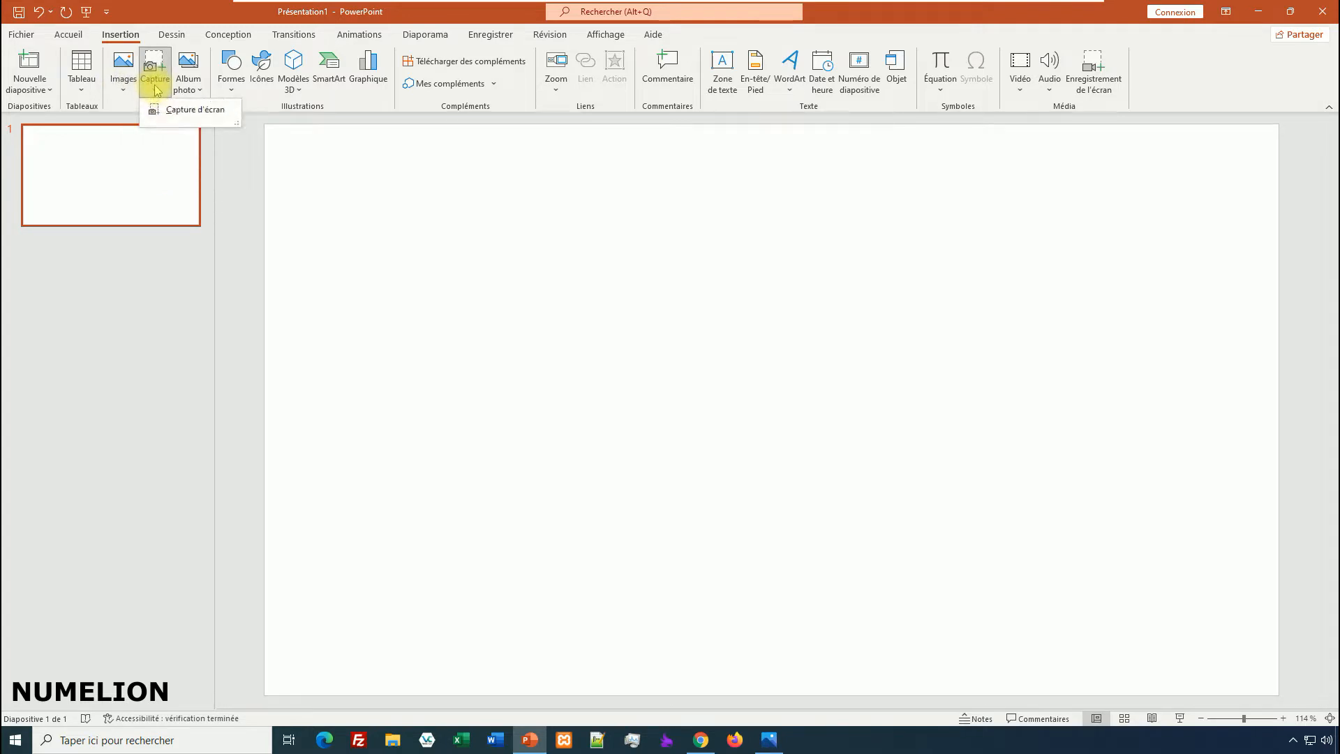
click(181, 113)
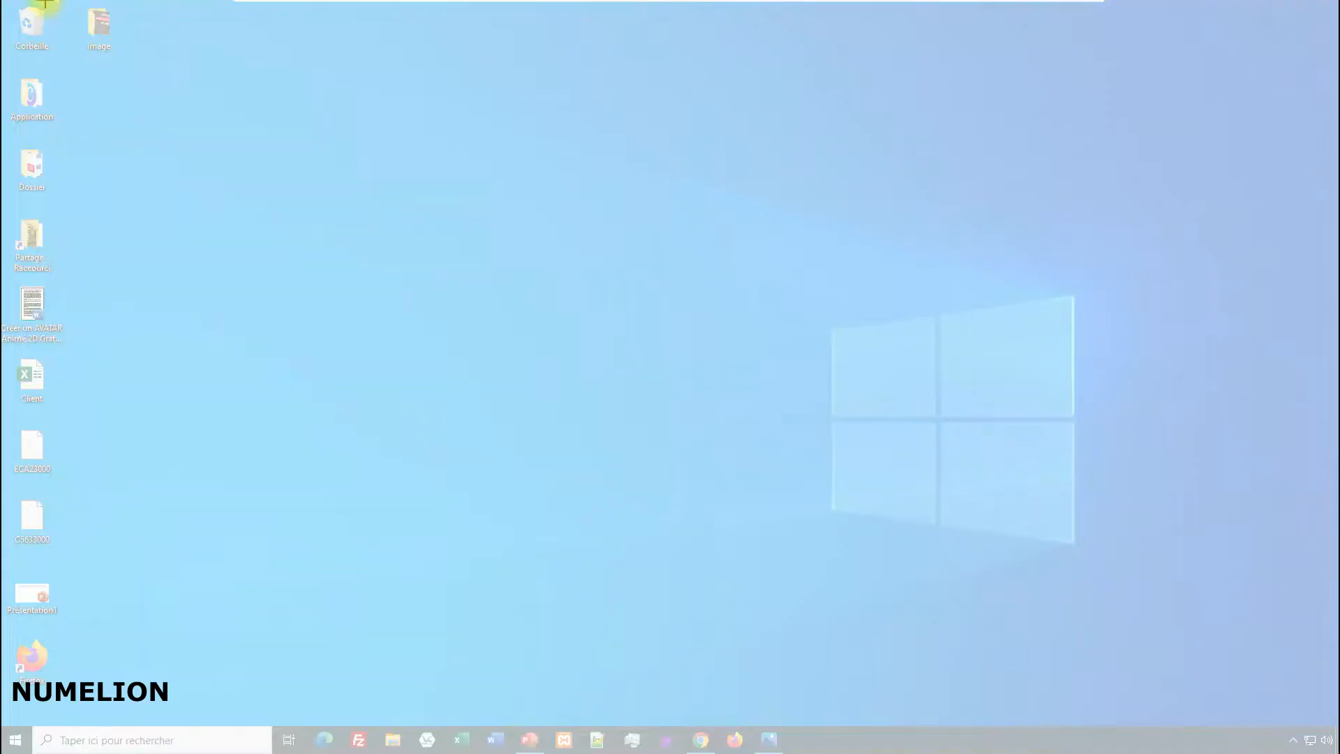
drag(3, 1, 945, 416)
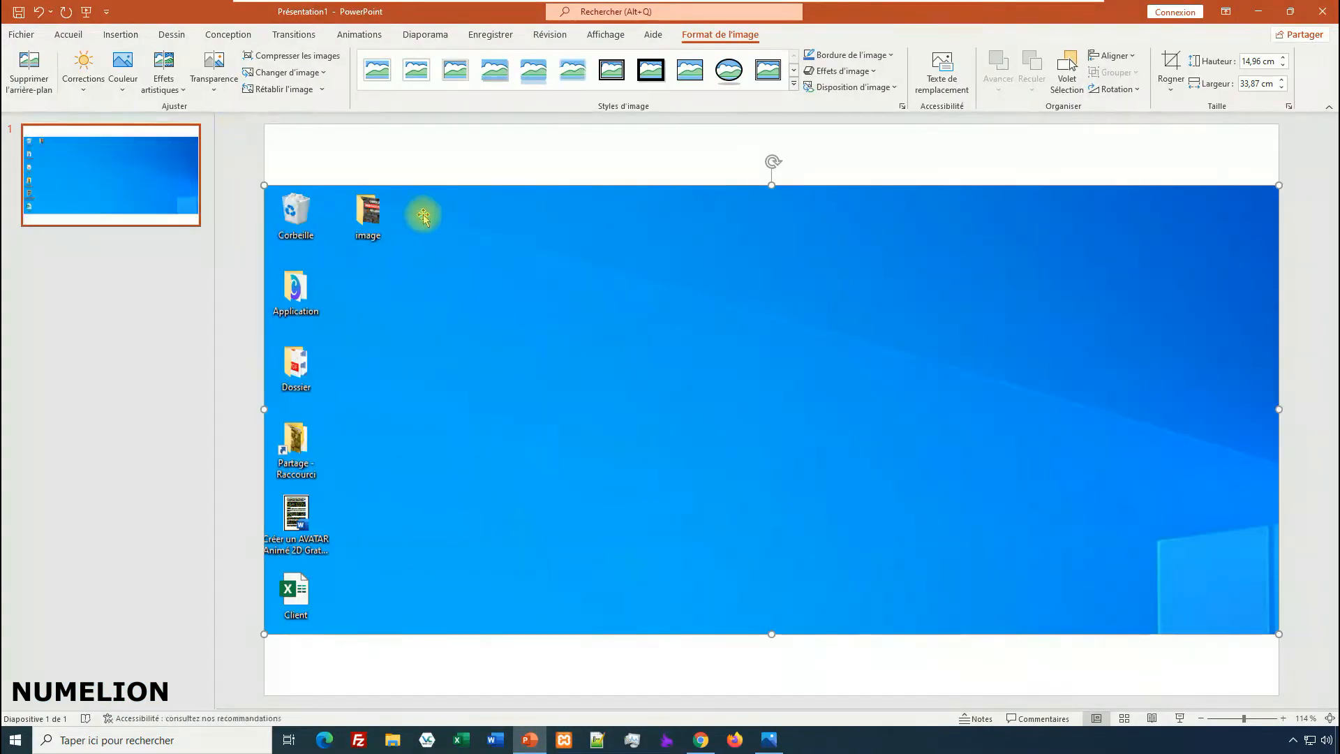
key(Delete)
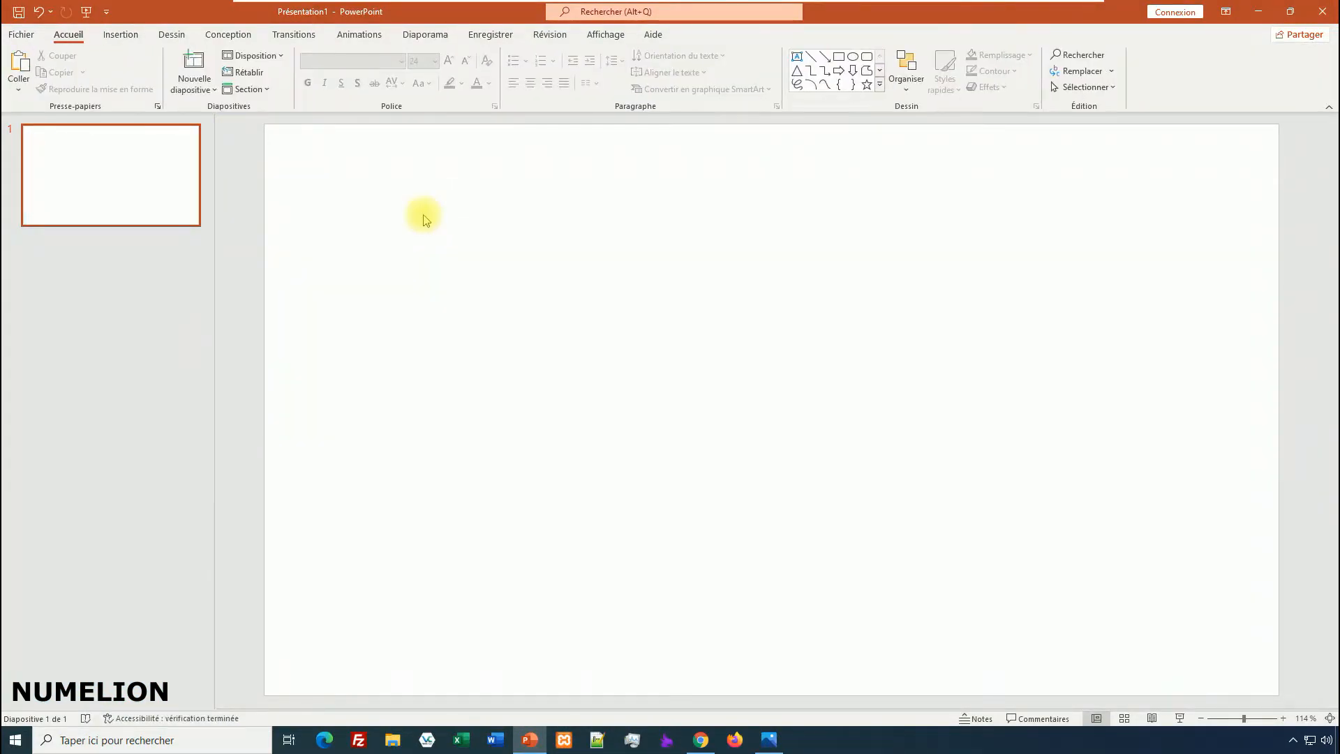
click(191, 93)
click(202, 73)
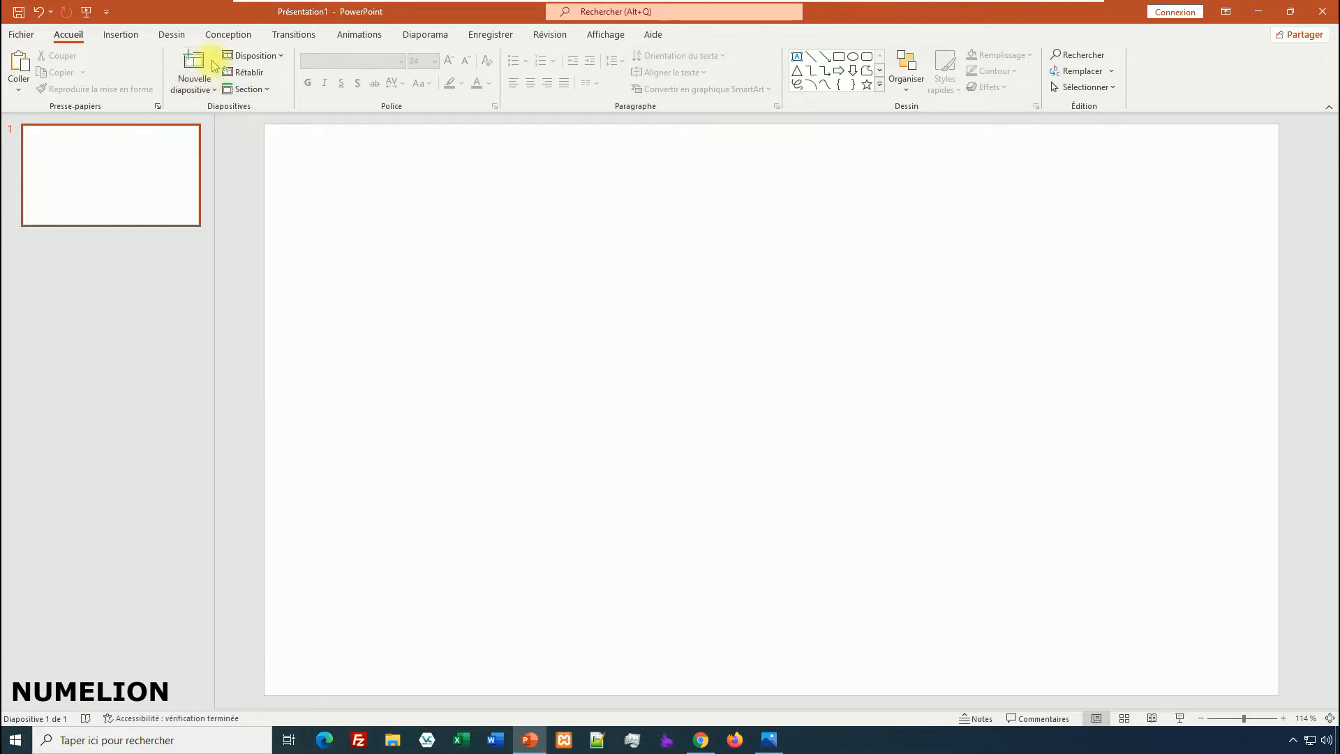
Insert the picture image-test from the image folder on the desktop (Bureau) into the slide.
click(117, 34)
click(194, 92)
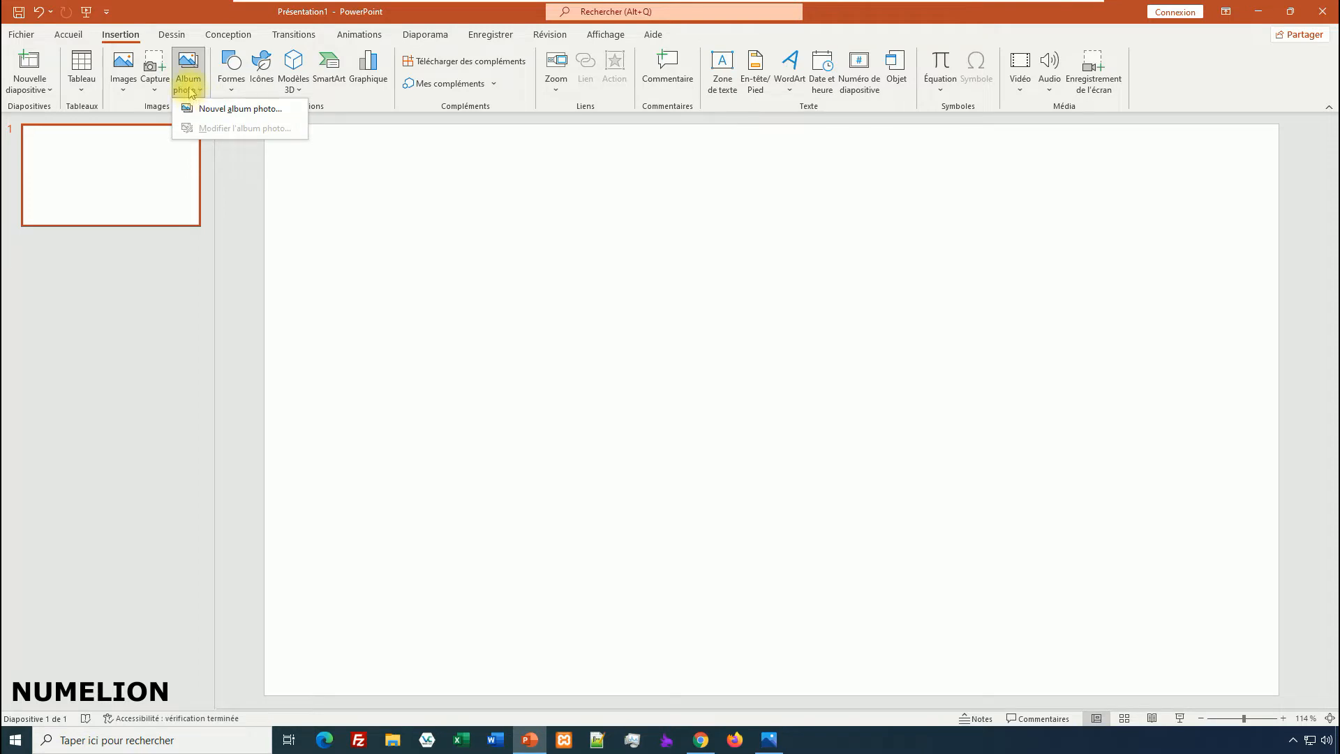
click(189, 92)
click(123, 92)
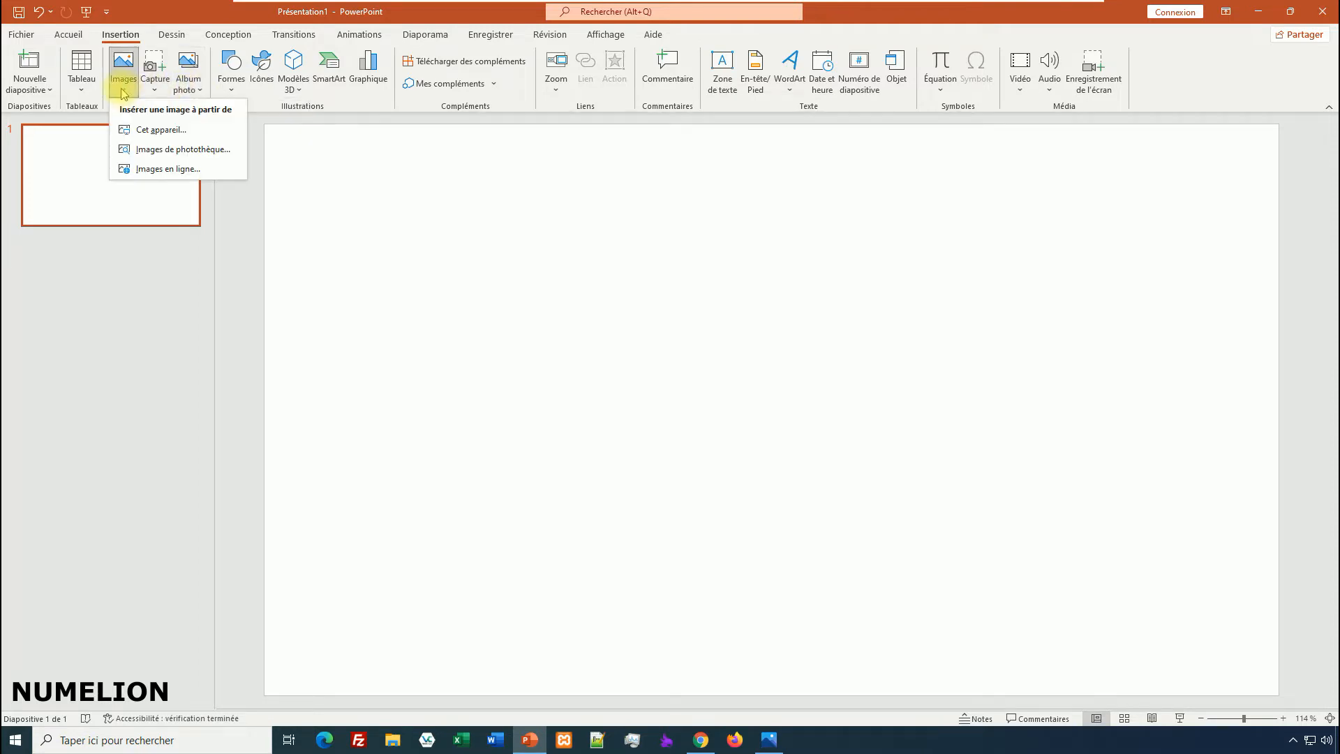
click(132, 130)
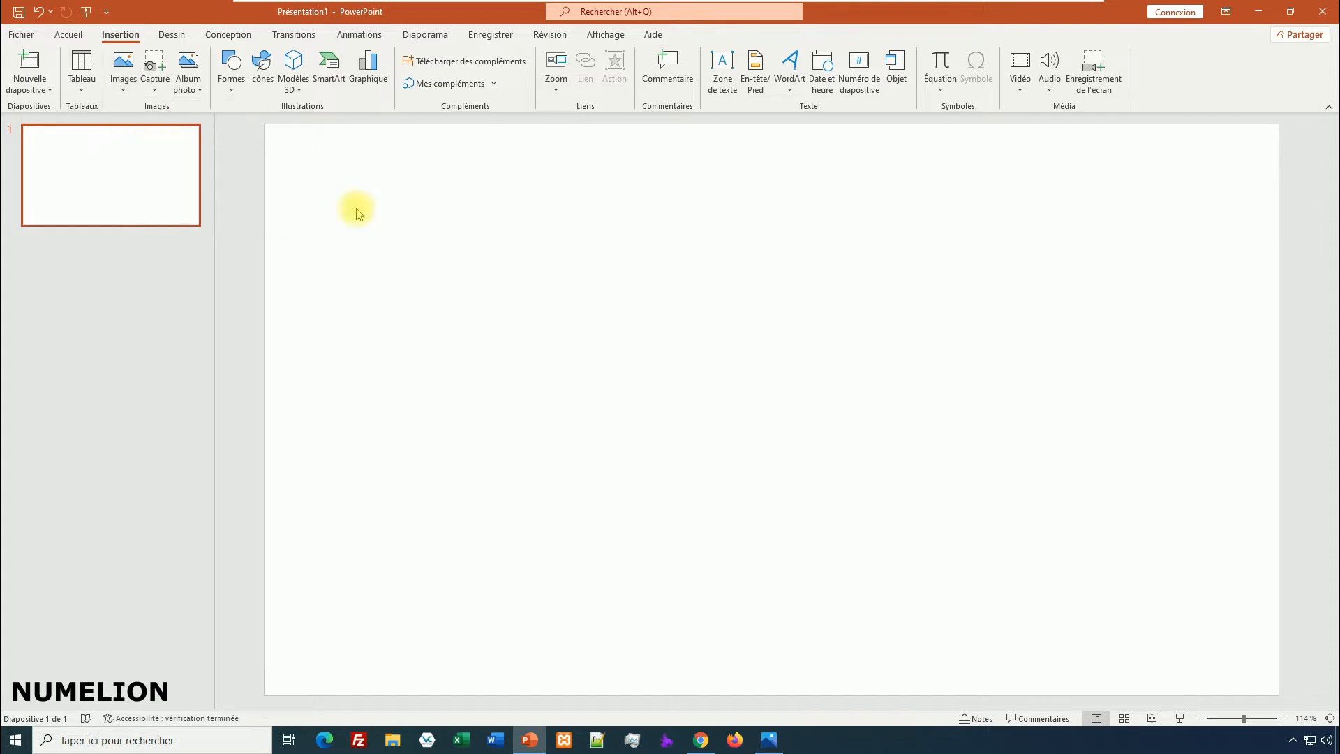
drag(263, 10, 685, 304)
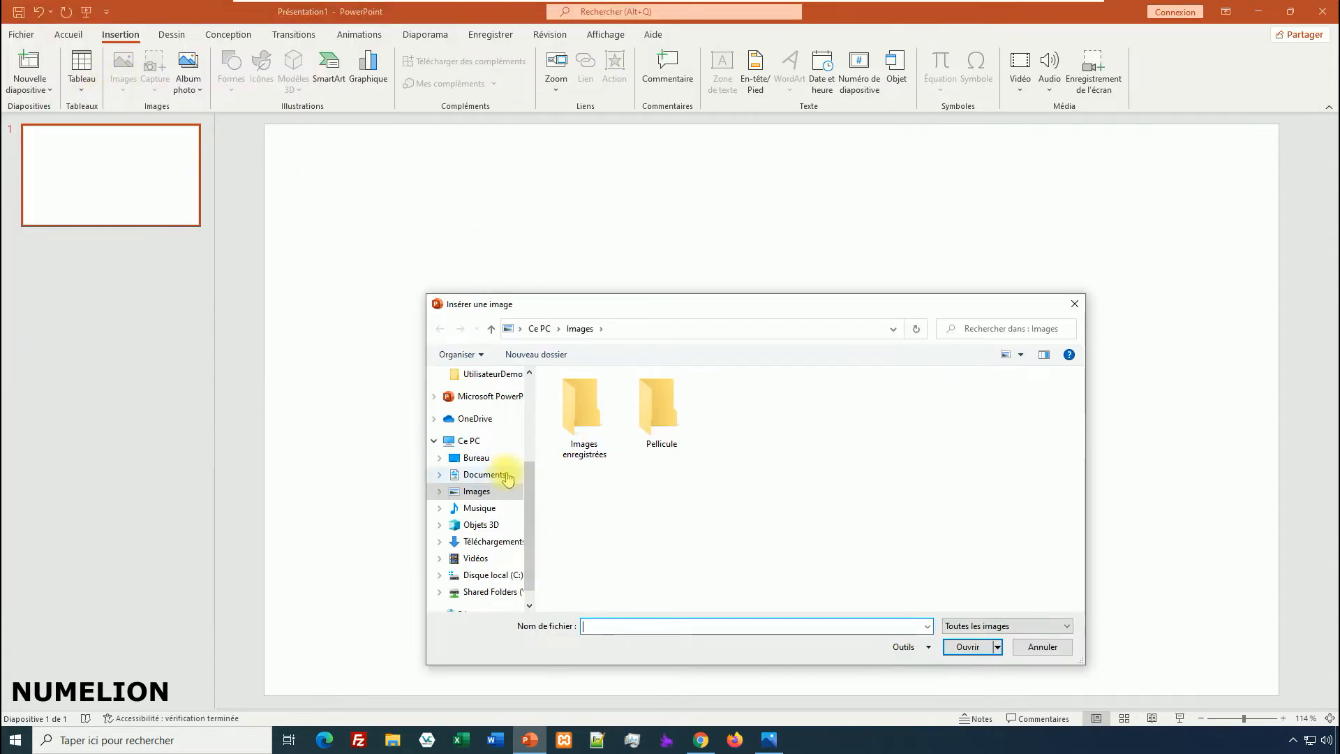
drag(528, 493, 539, 406)
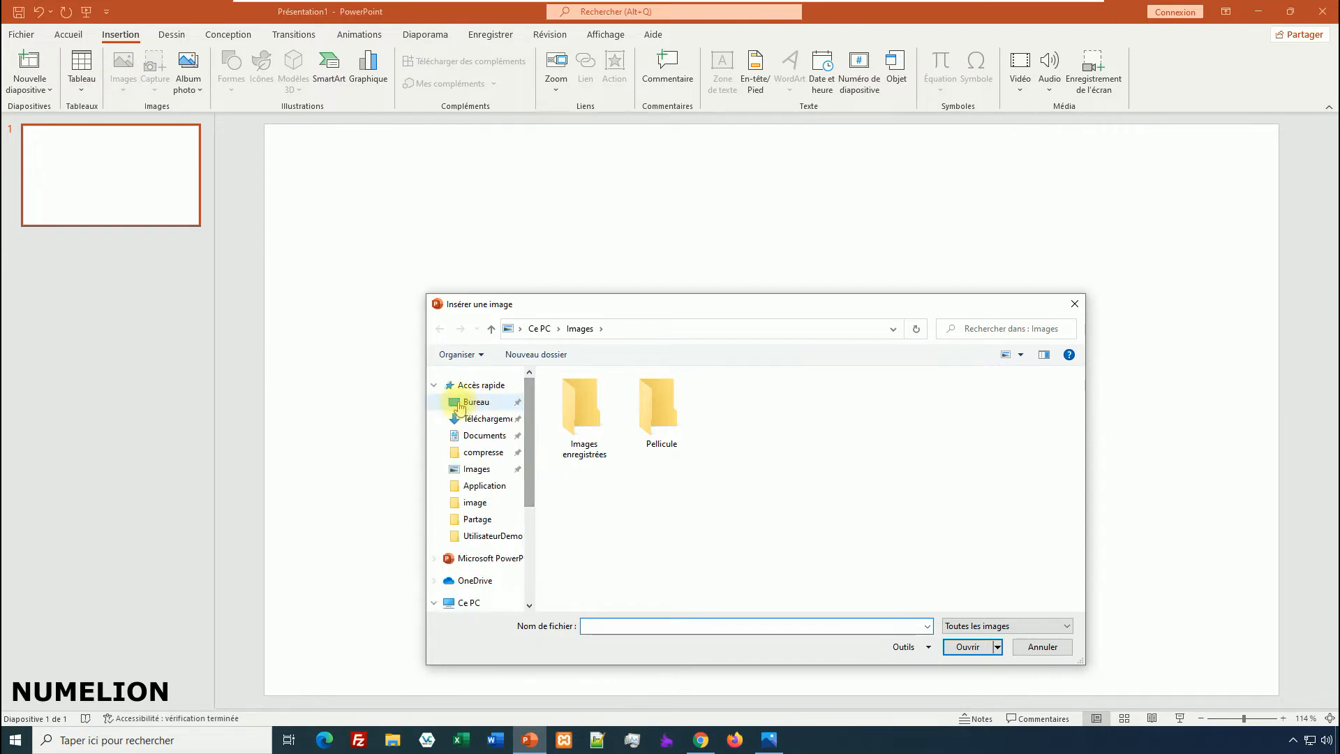
click(455, 403)
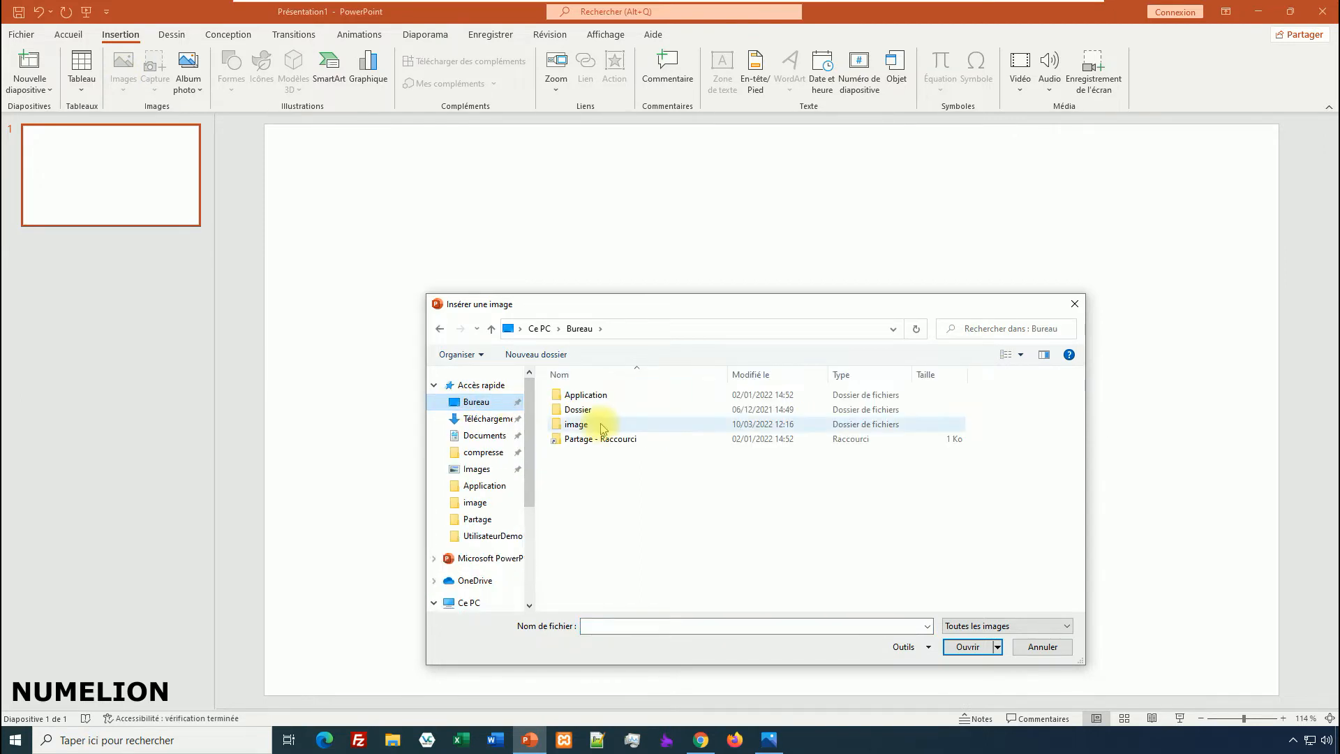
double_click(571, 425)
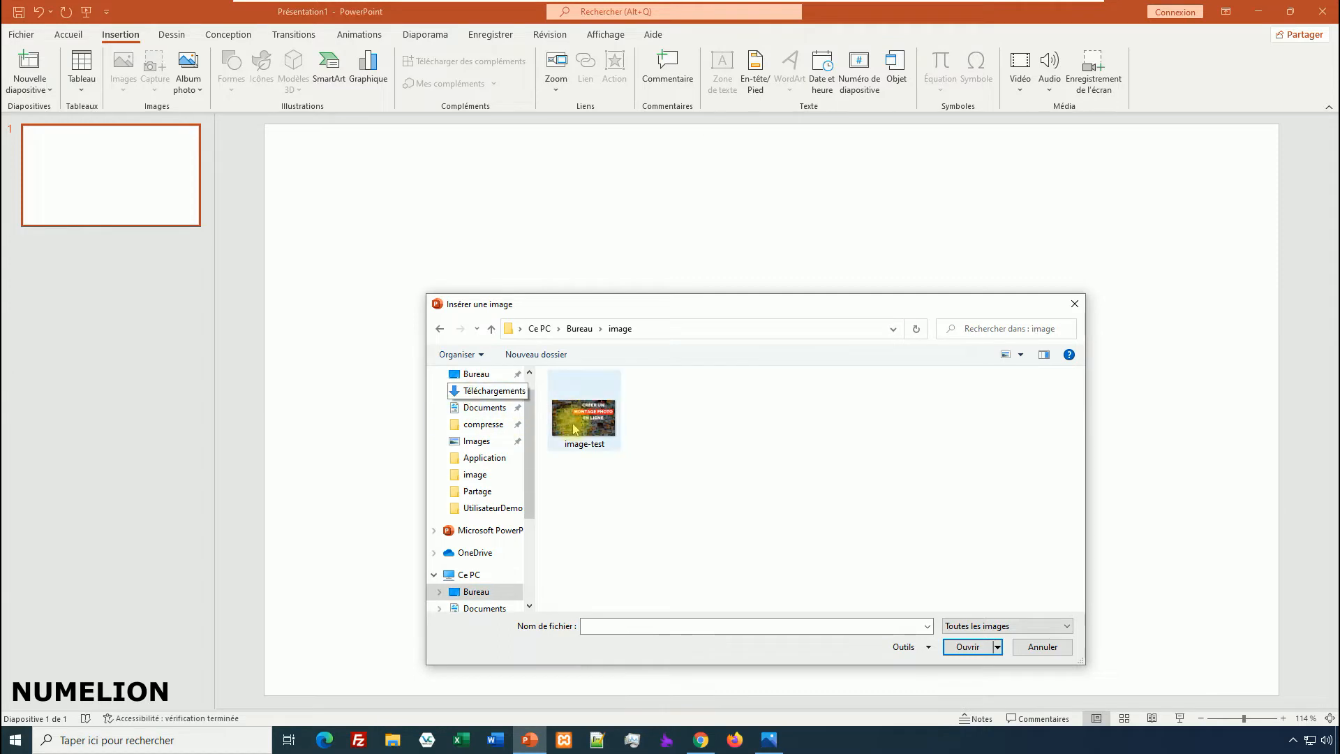
click(584, 417)
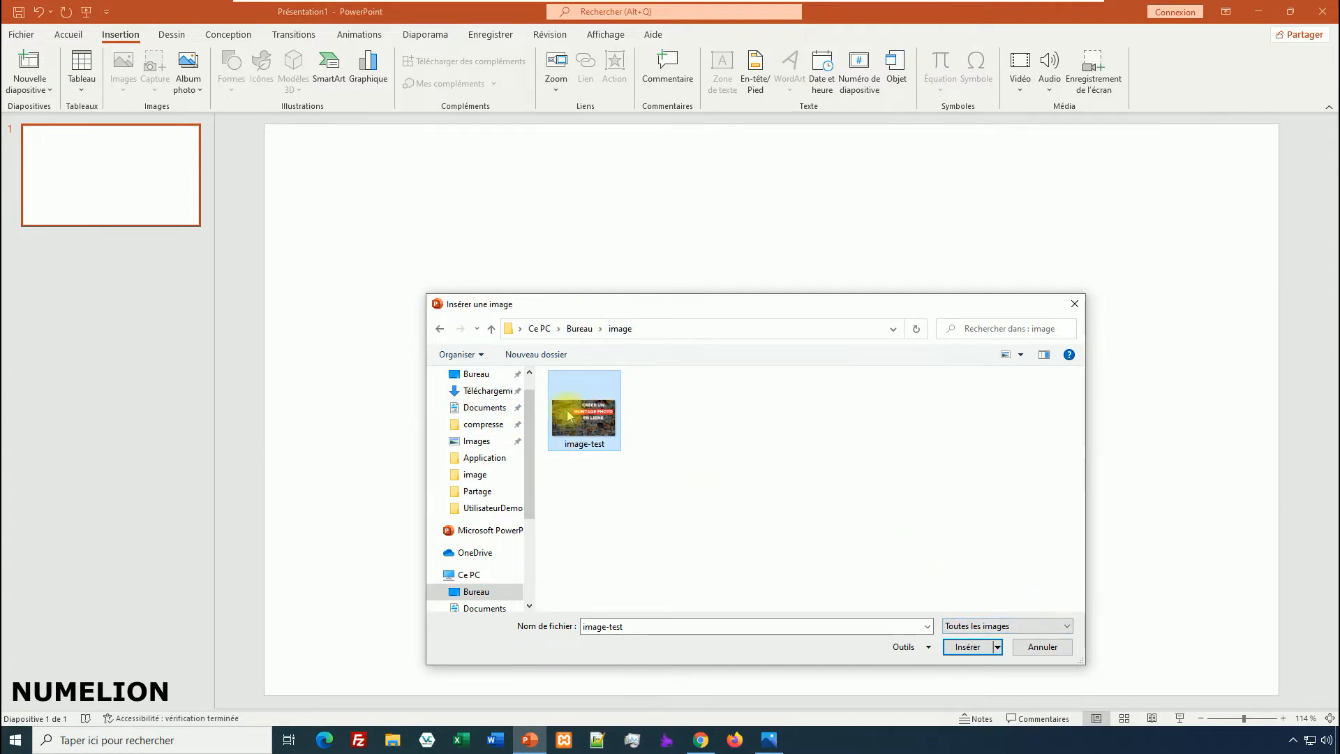
click(972, 648)
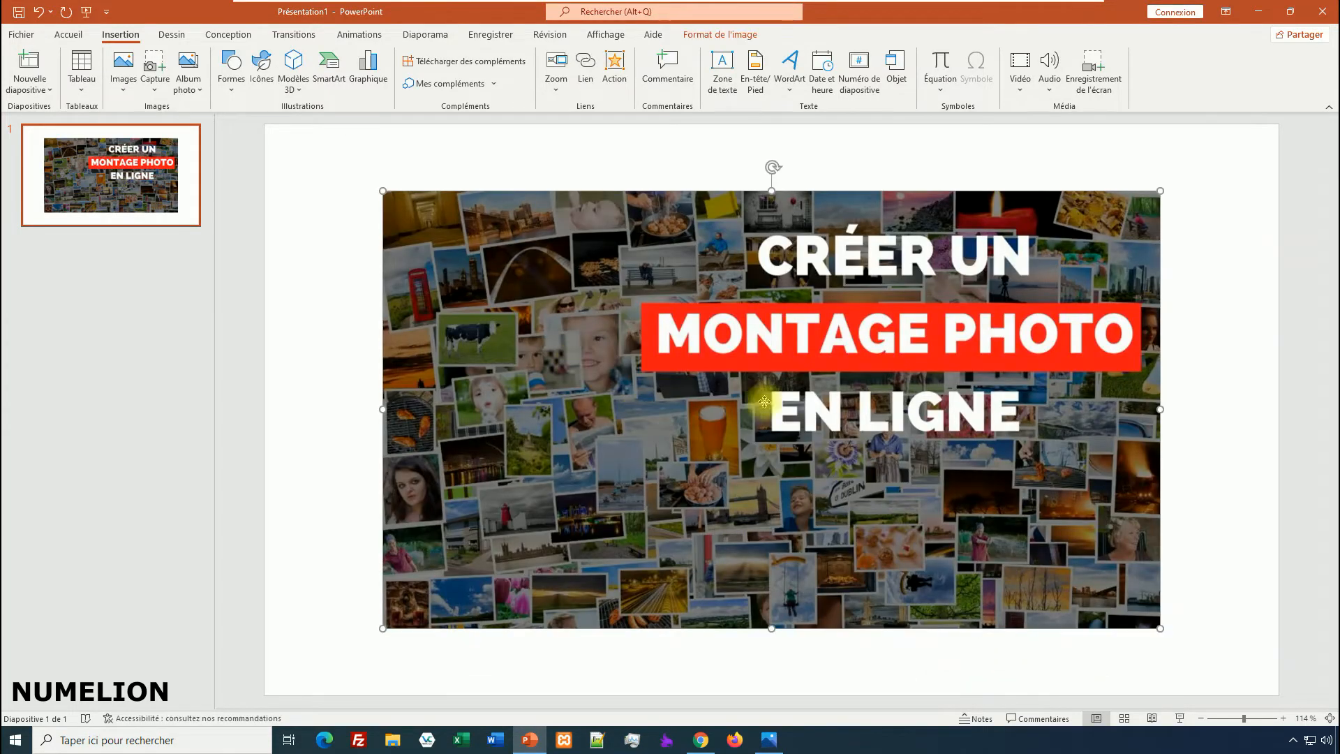
Shrink the inserted picture while keeping its proportions, place it slightly right of the slide's centre and deselect it.
drag(764, 402, 645, 336)
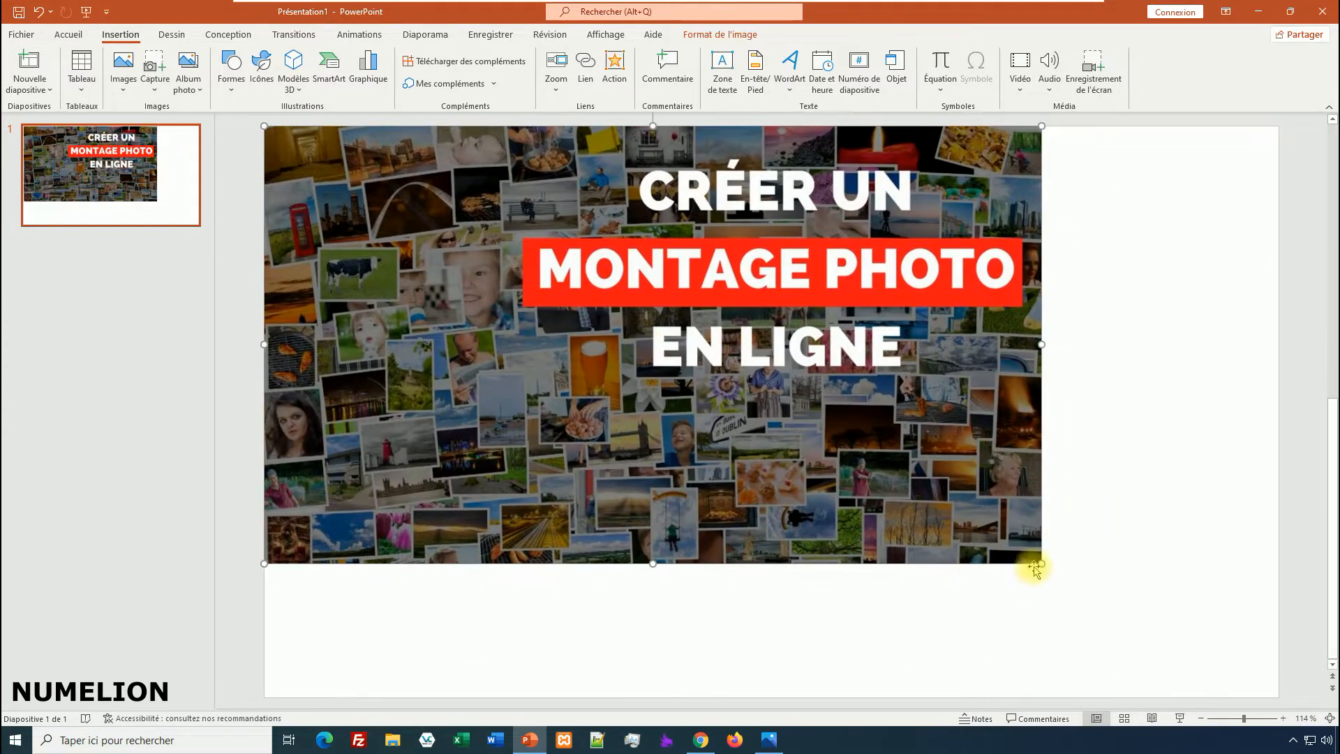
drag(1037, 565, 679, 417)
drag(415, 234, 764, 323)
click(520, 404)
click(748, 372)
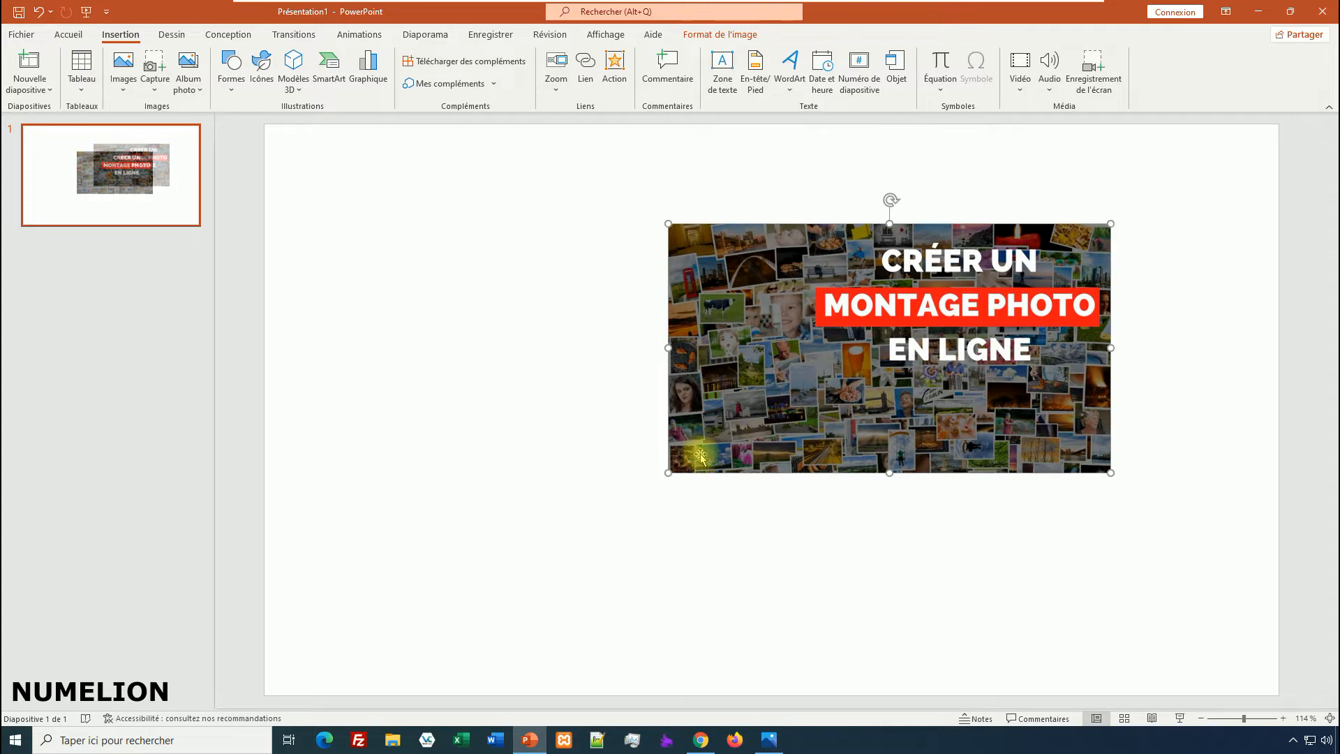
drag(668, 469, 544, 541)
click(377, 355)
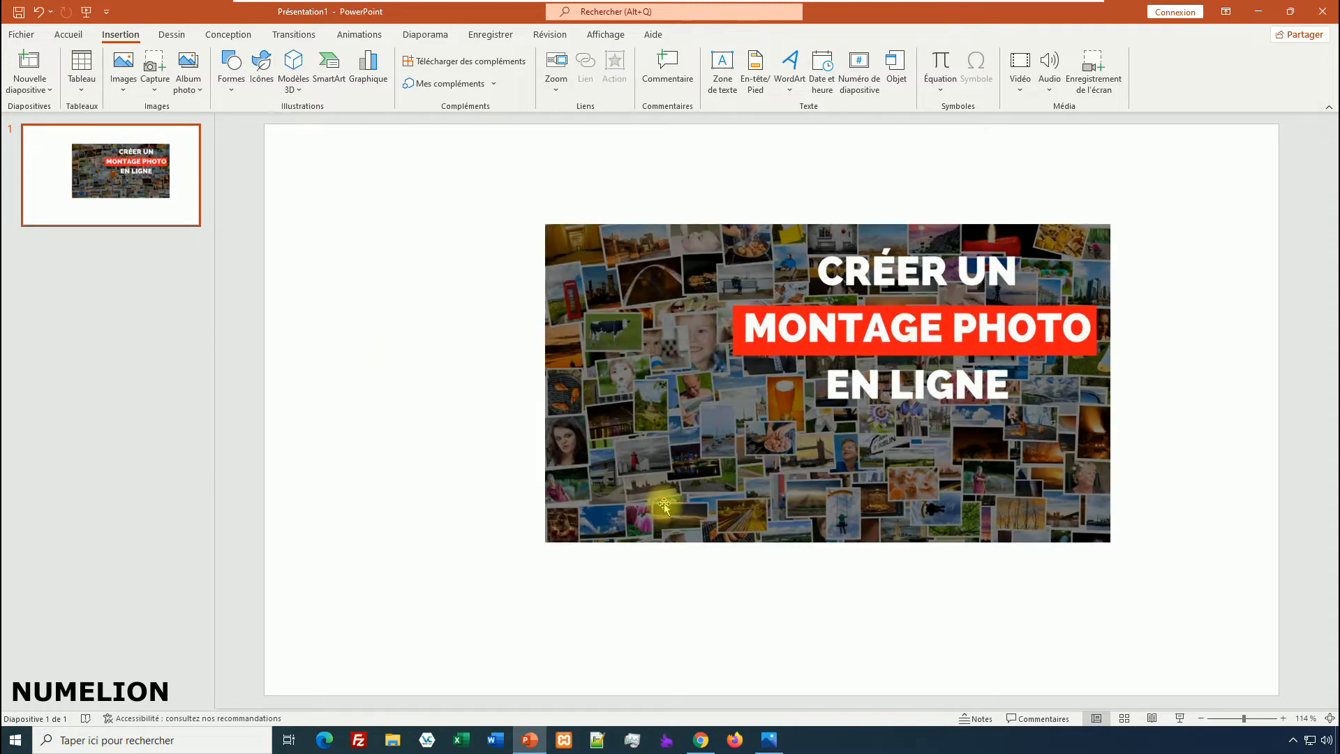
Open the stock image library, browse its icons and people cutouts, and search the icons for "nature".
click(123, 76)
click(142, 151)
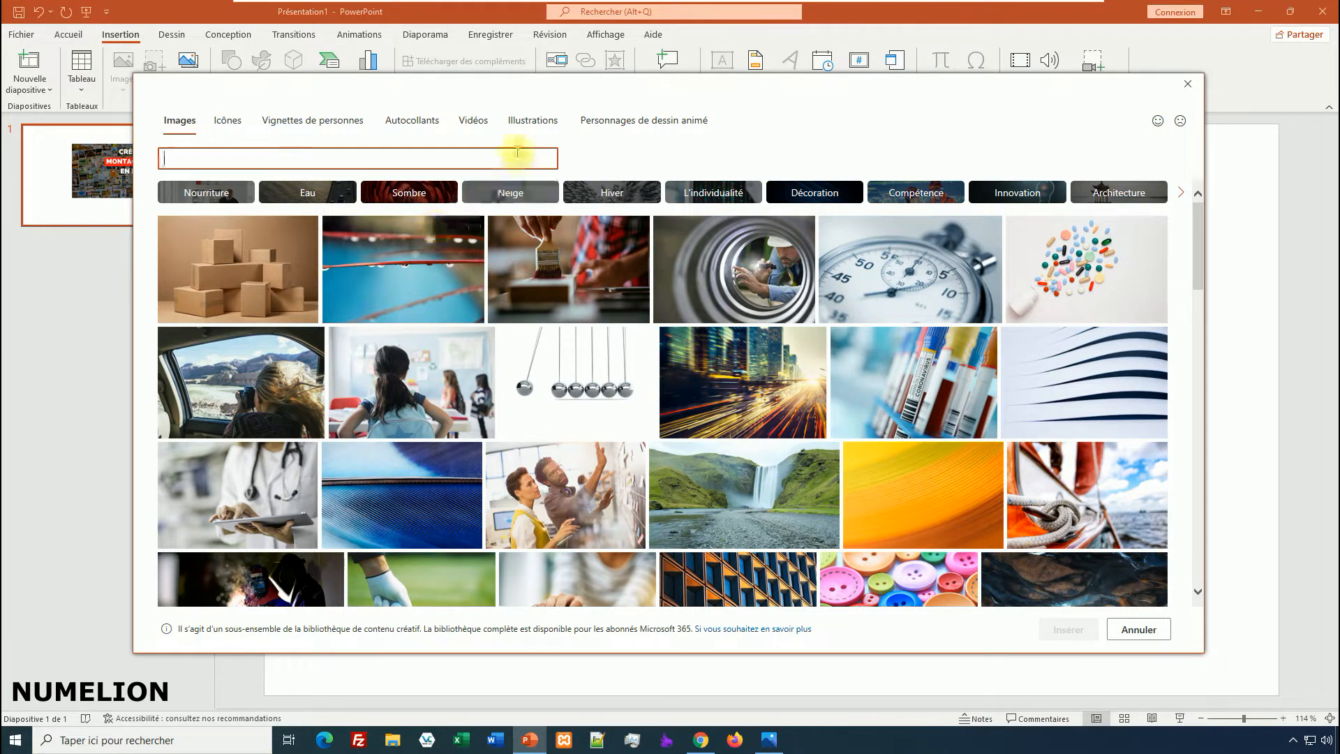
click(227, 121)
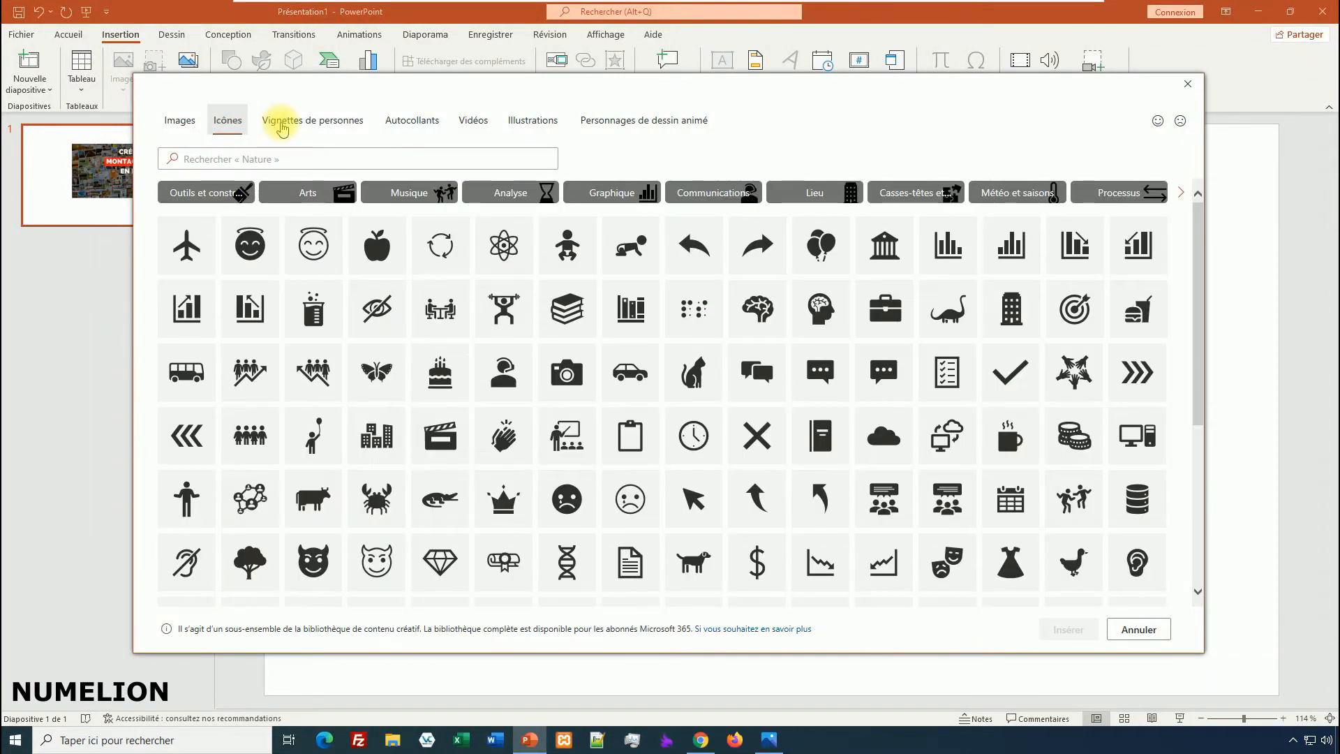
click(281, 126)
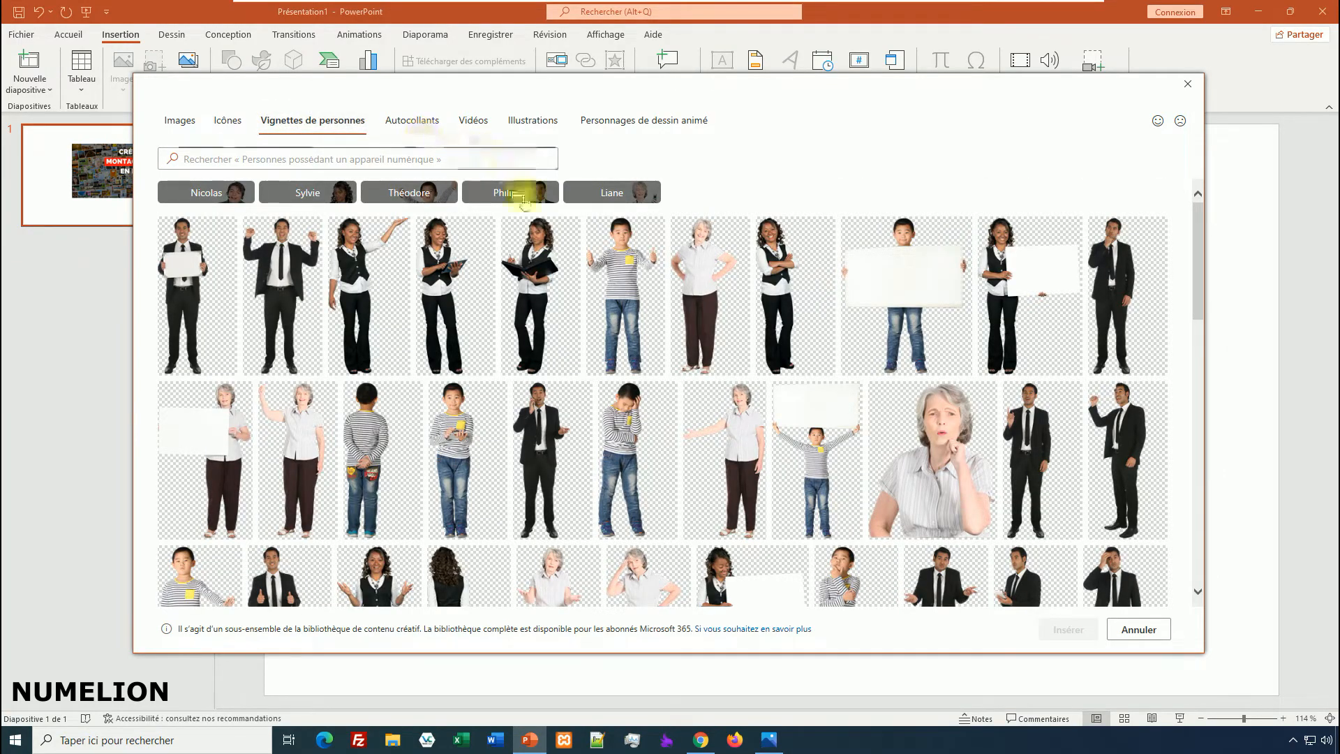
scroll(499, 310, down, 5)
scroll(500, 310, down, 5)
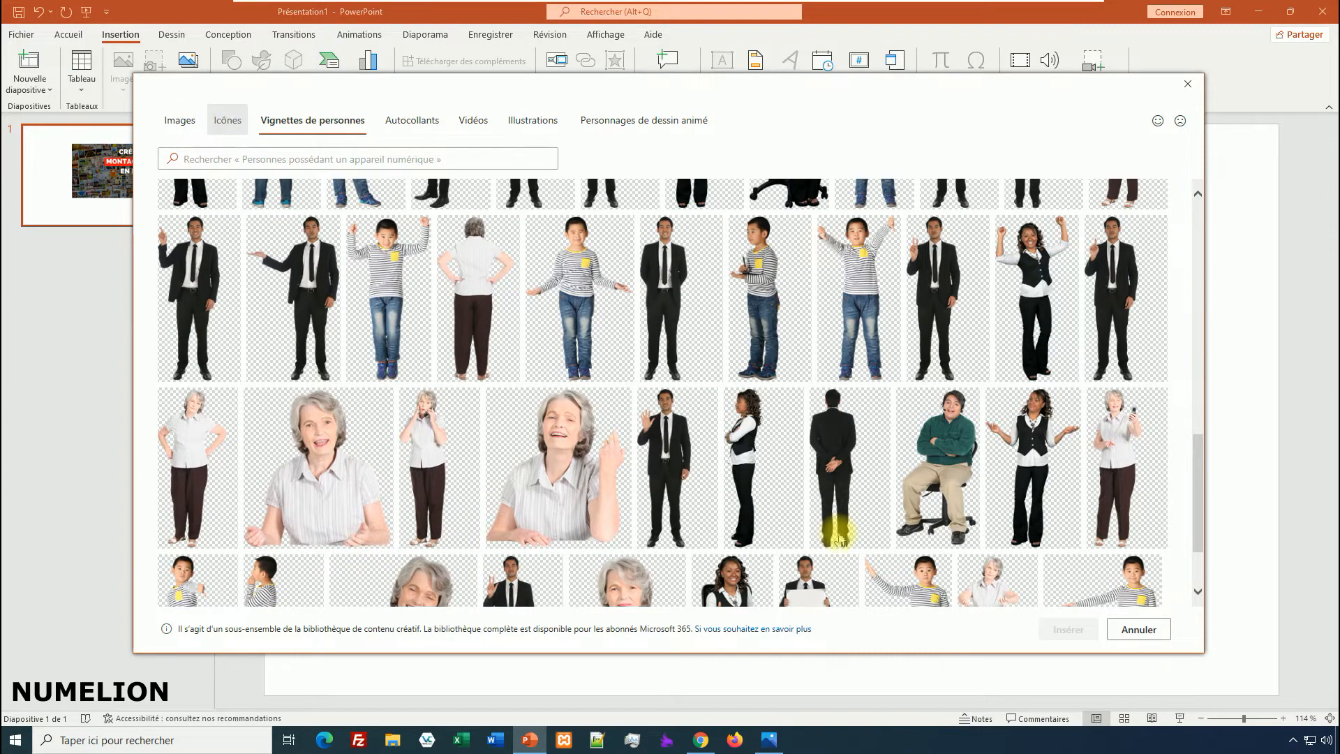
scroll(530, 359, down, 8)
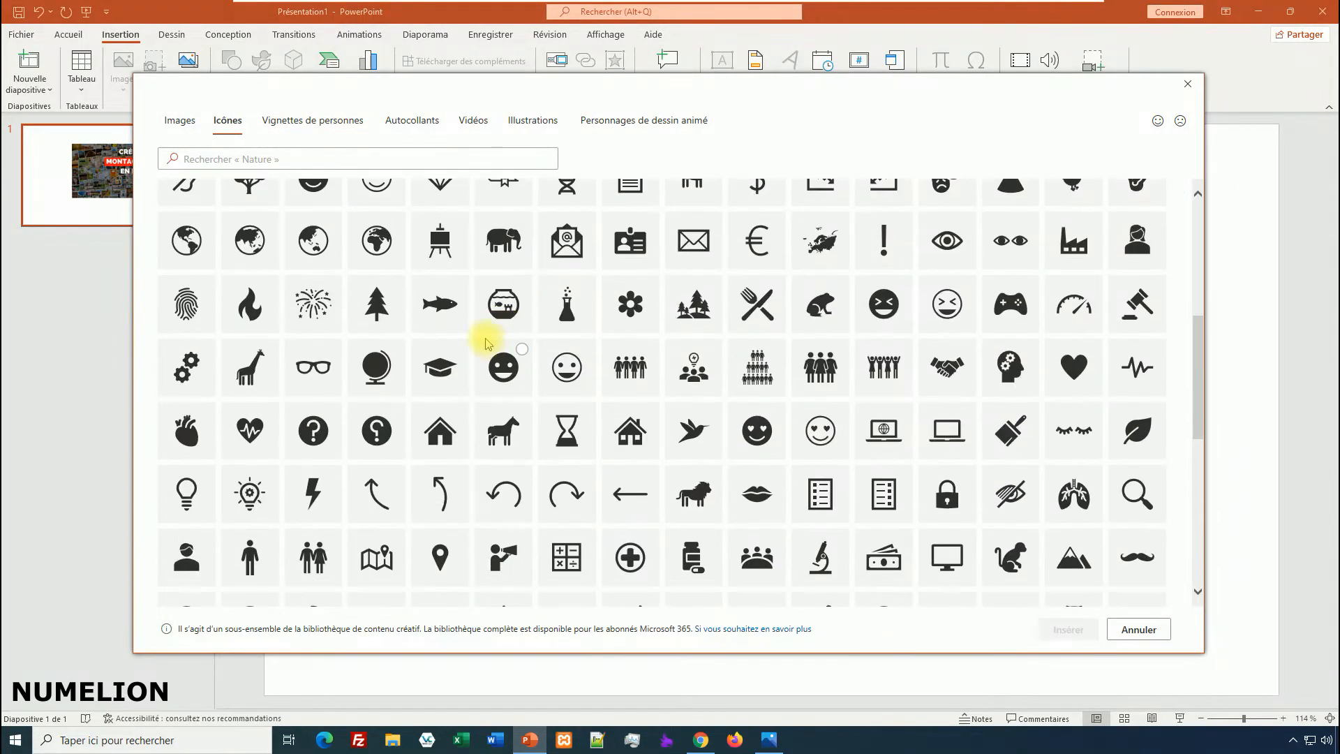
scroll(487, 343, up, 8)
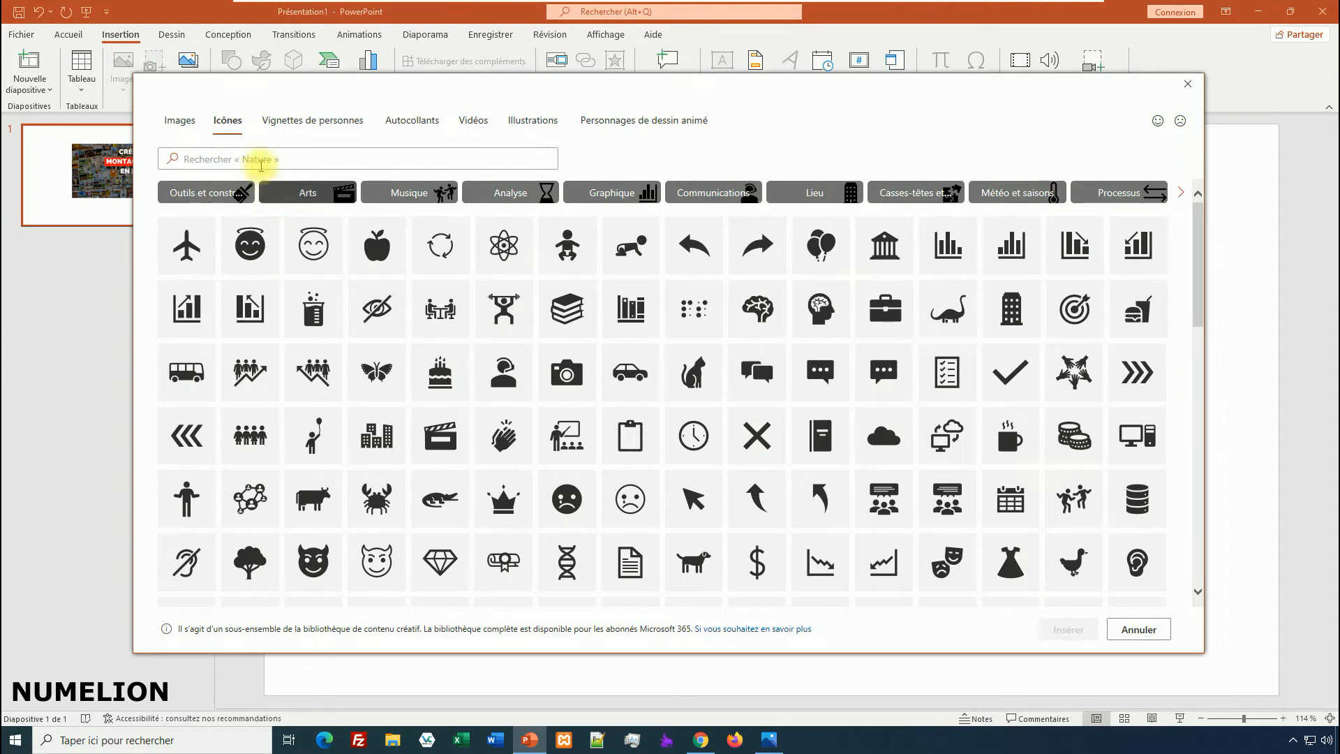
click(339, 160)
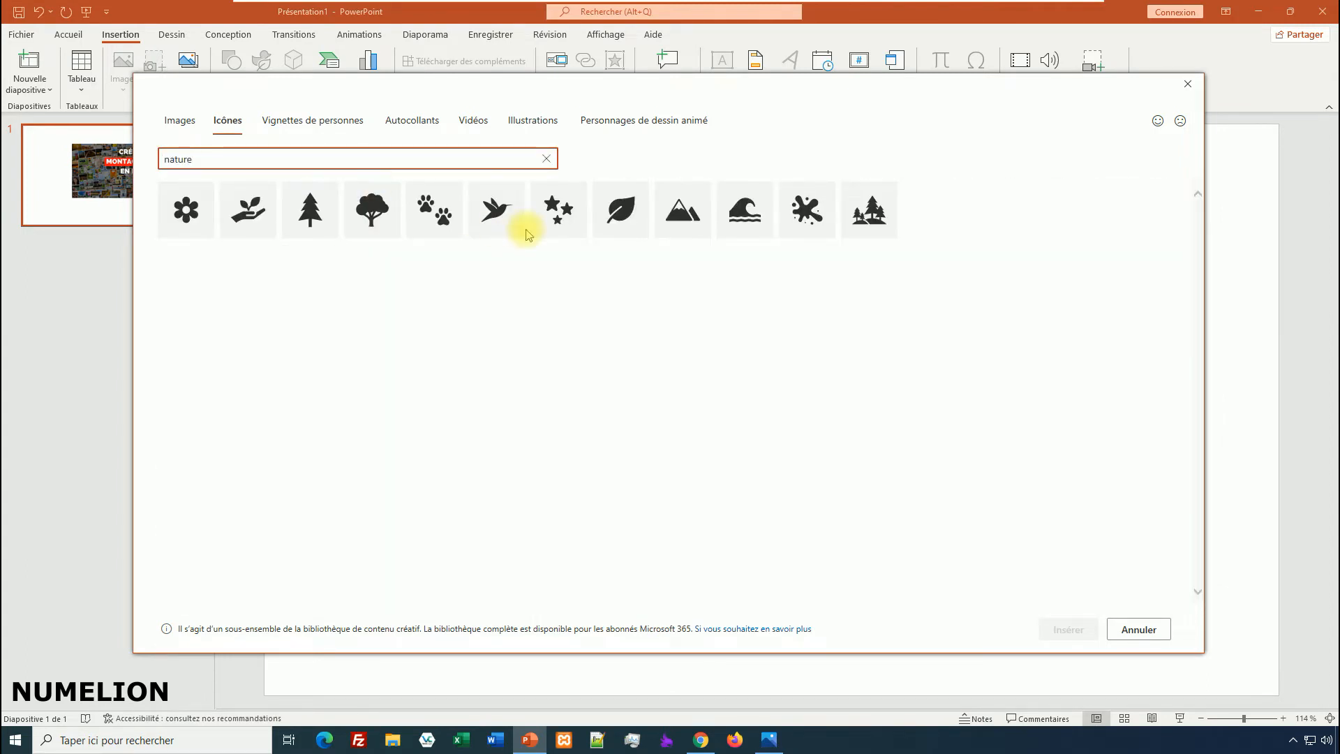
Examine the stock library's videos, illustrations, cartoon characters and people cutouts.
click(473, 122)
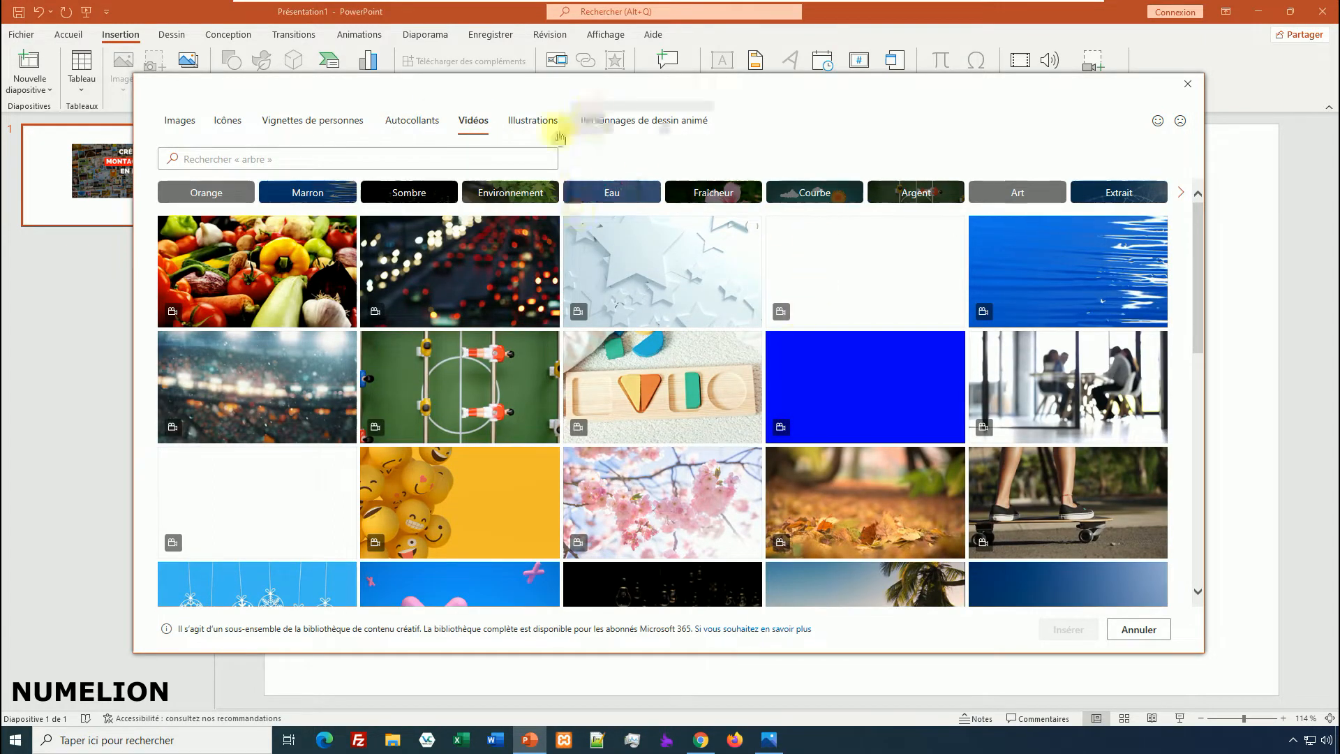
click(520, 124)
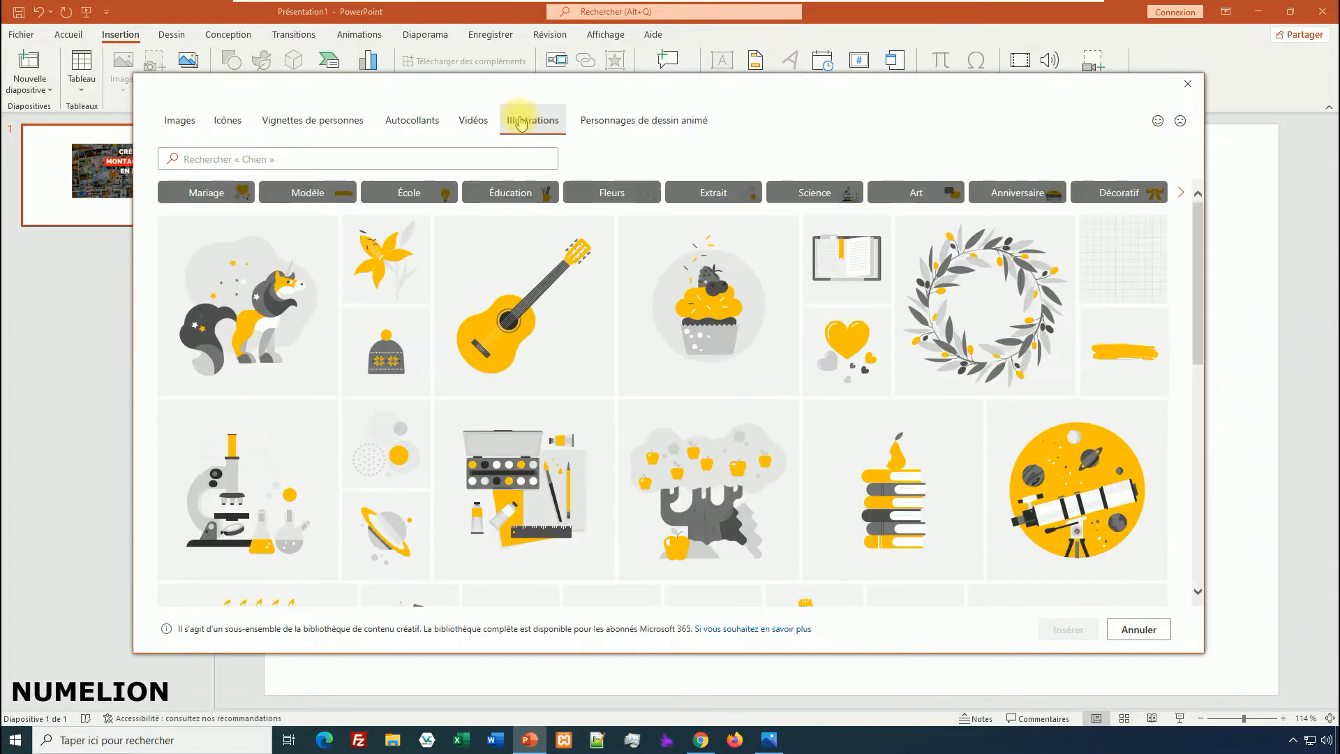
click(677, 117)
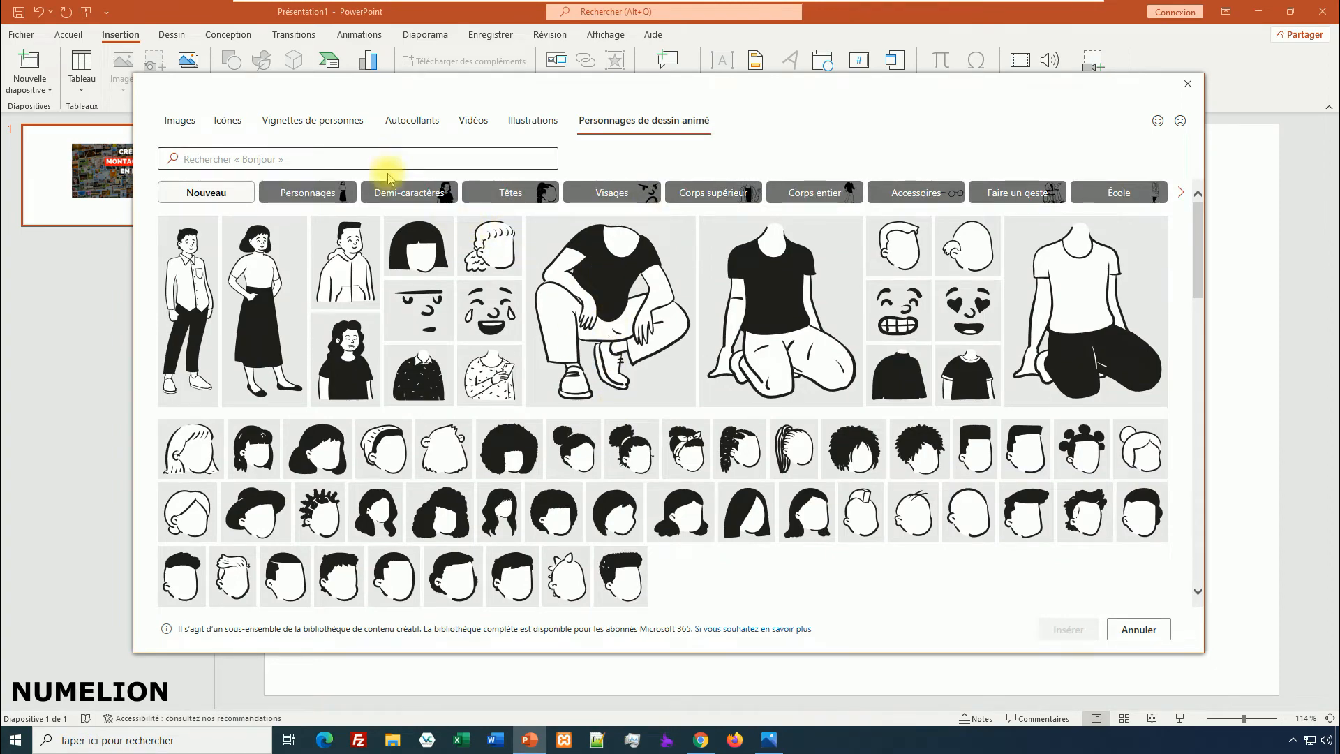
scroll(600, 301, down, 5)
scroll(605, 309, down, 3)
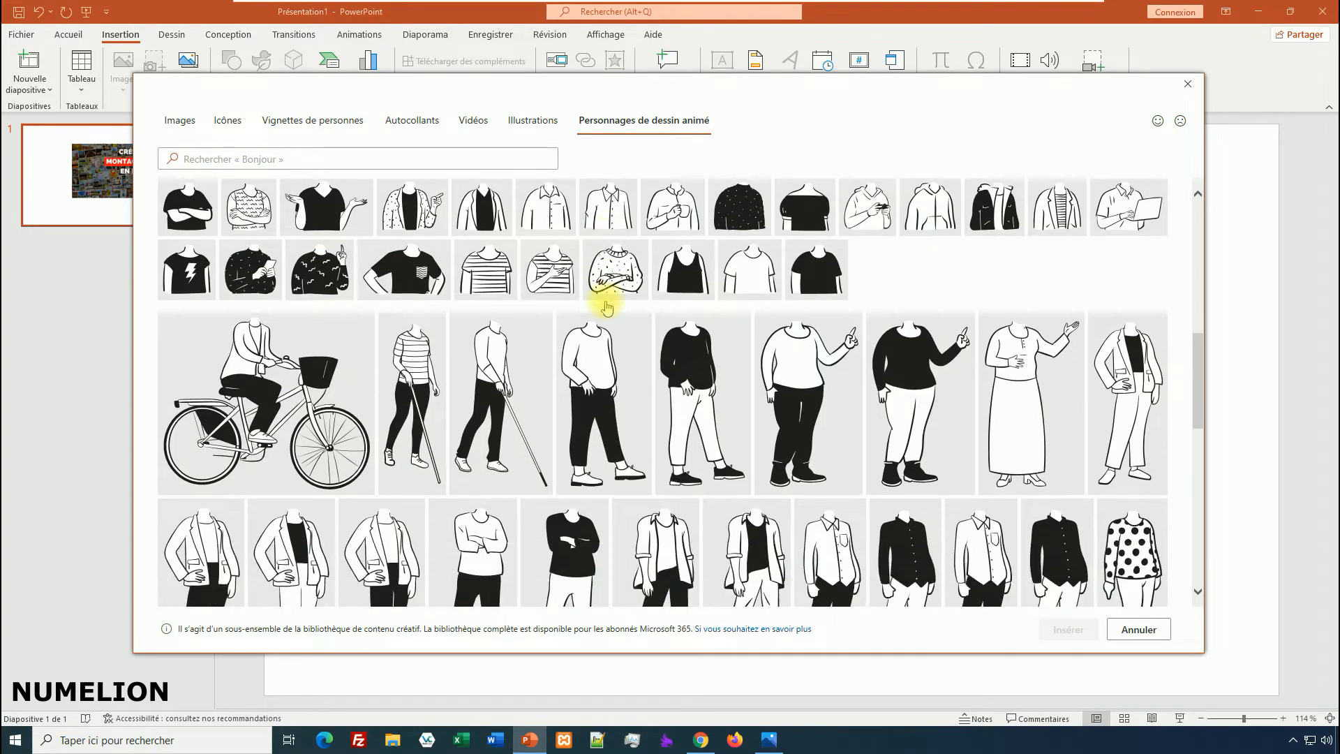
scroll(558, 265, up, 10)
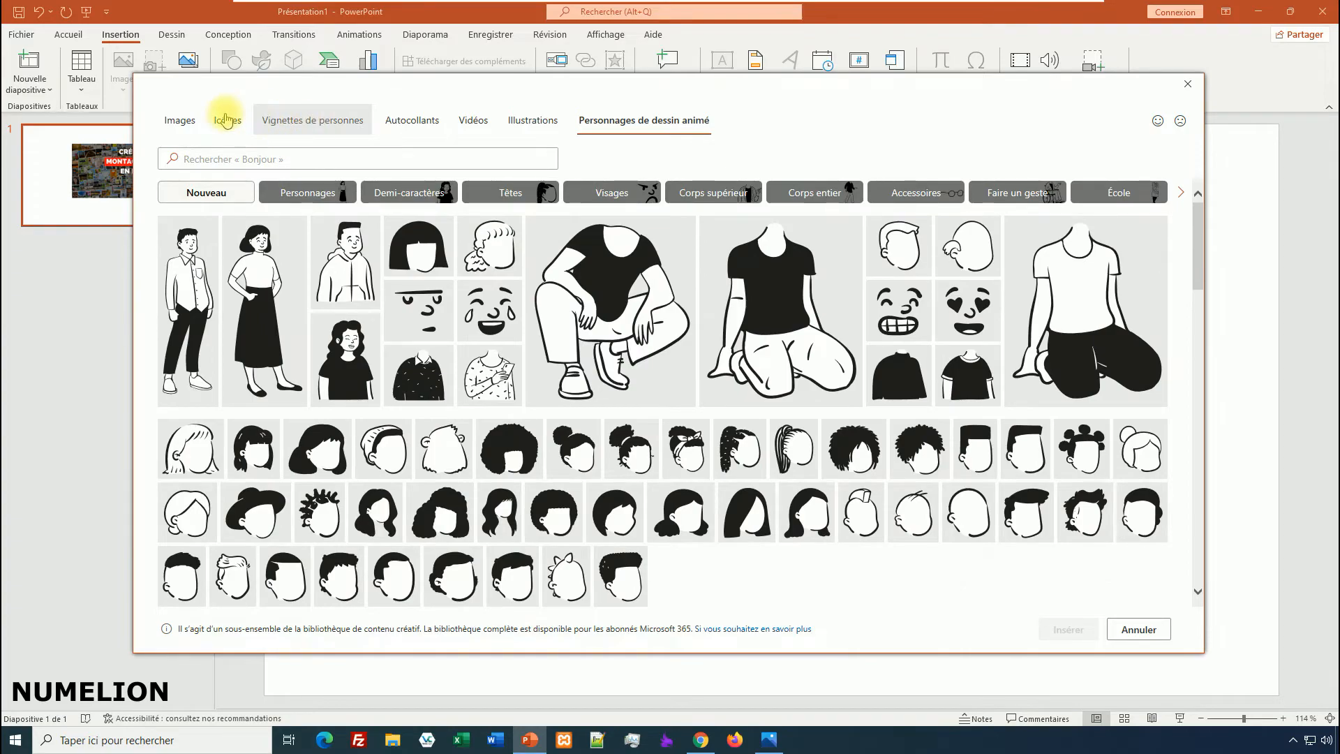
scroll(634, 319, down, 10)
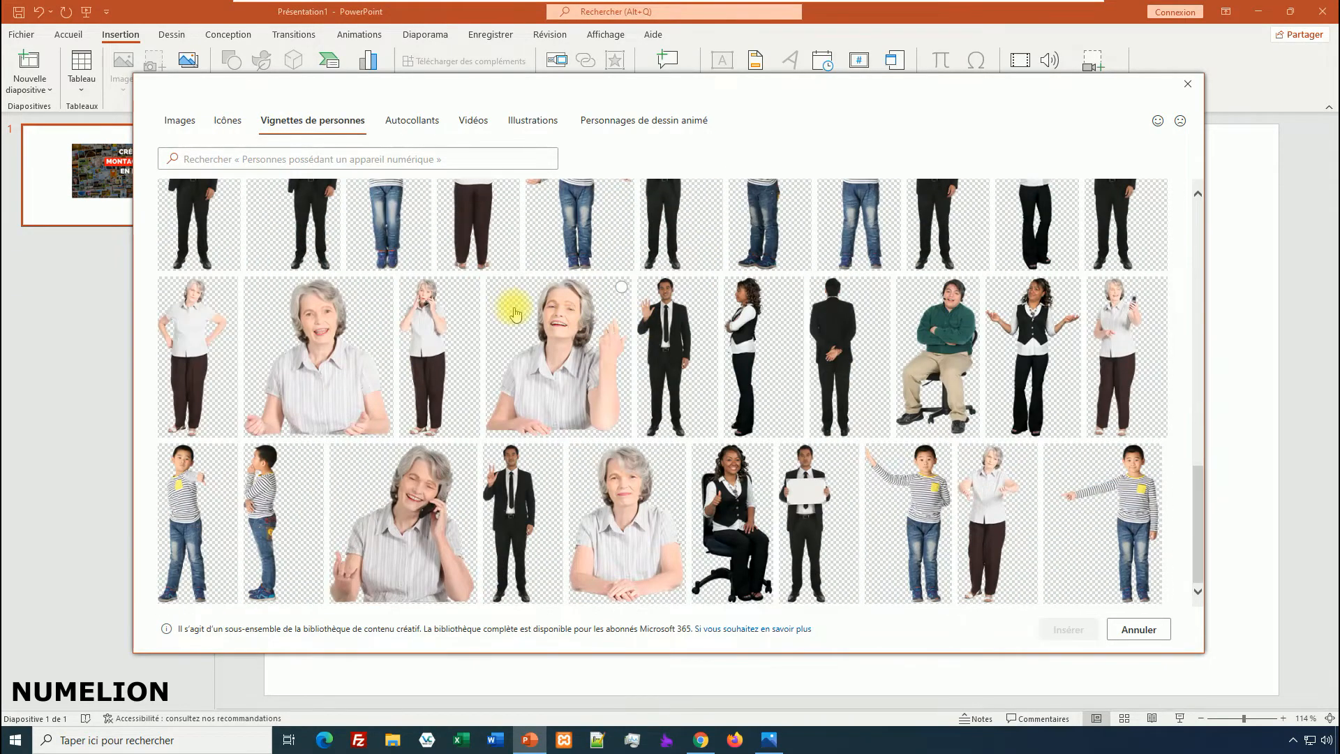
scroll(515, 312, up, 10)
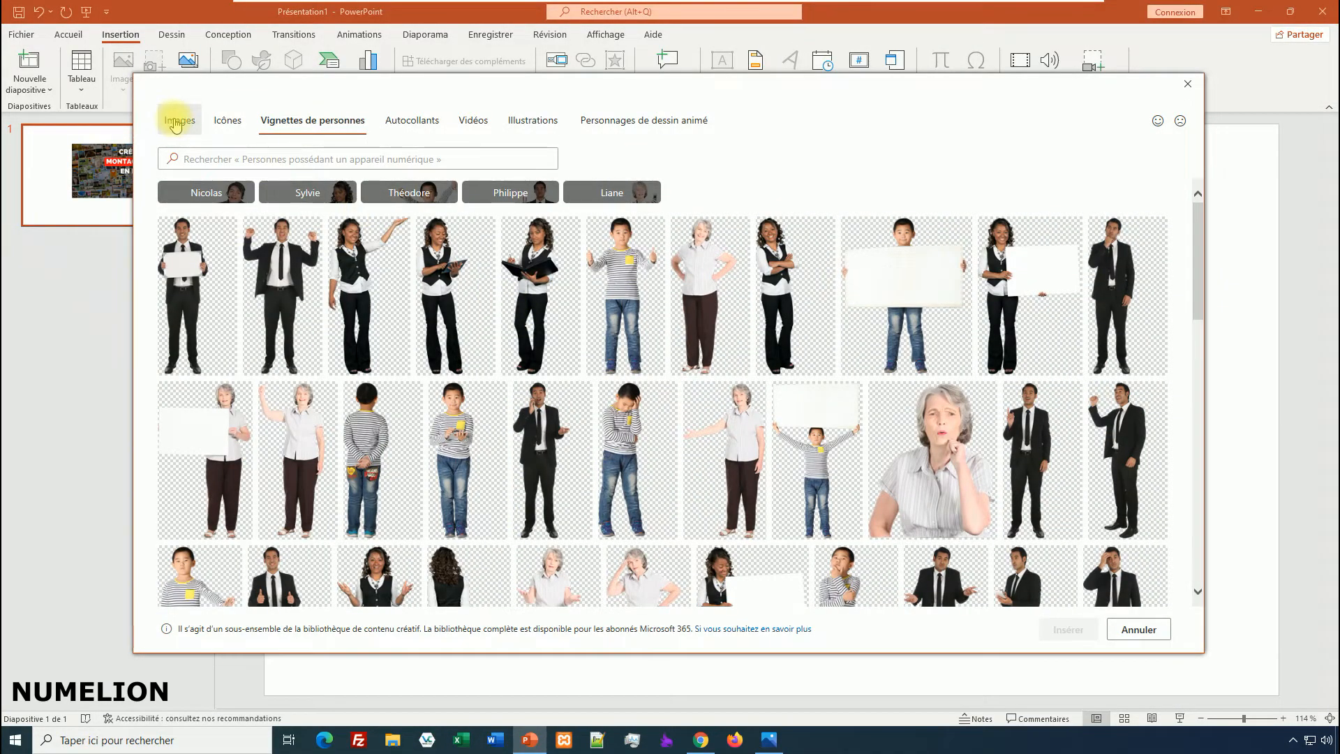
Search the stock library's images for "football" and insert the photo of women playing a match into the slide.
click(175, 124)
scroll(903, 422, down, 1)
scroll(903, 421, up, 1)
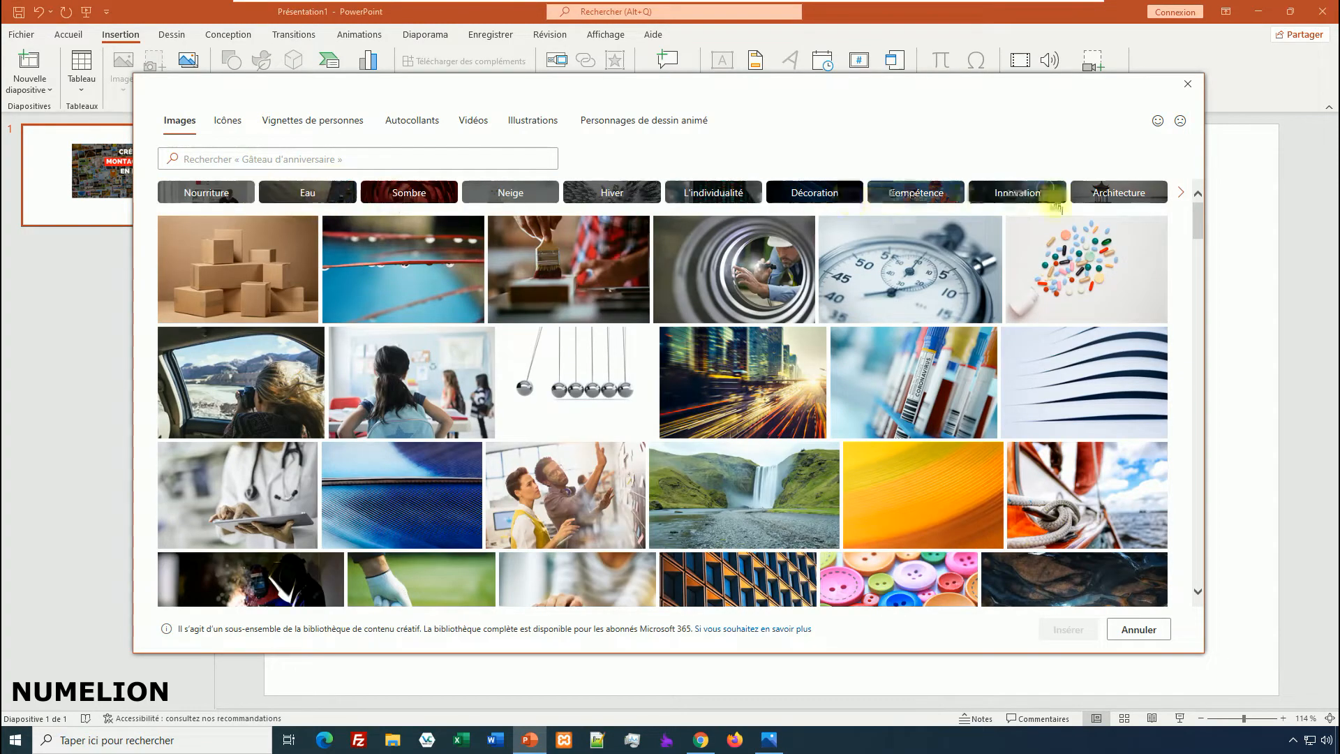
click(359, 160)
text(foo)
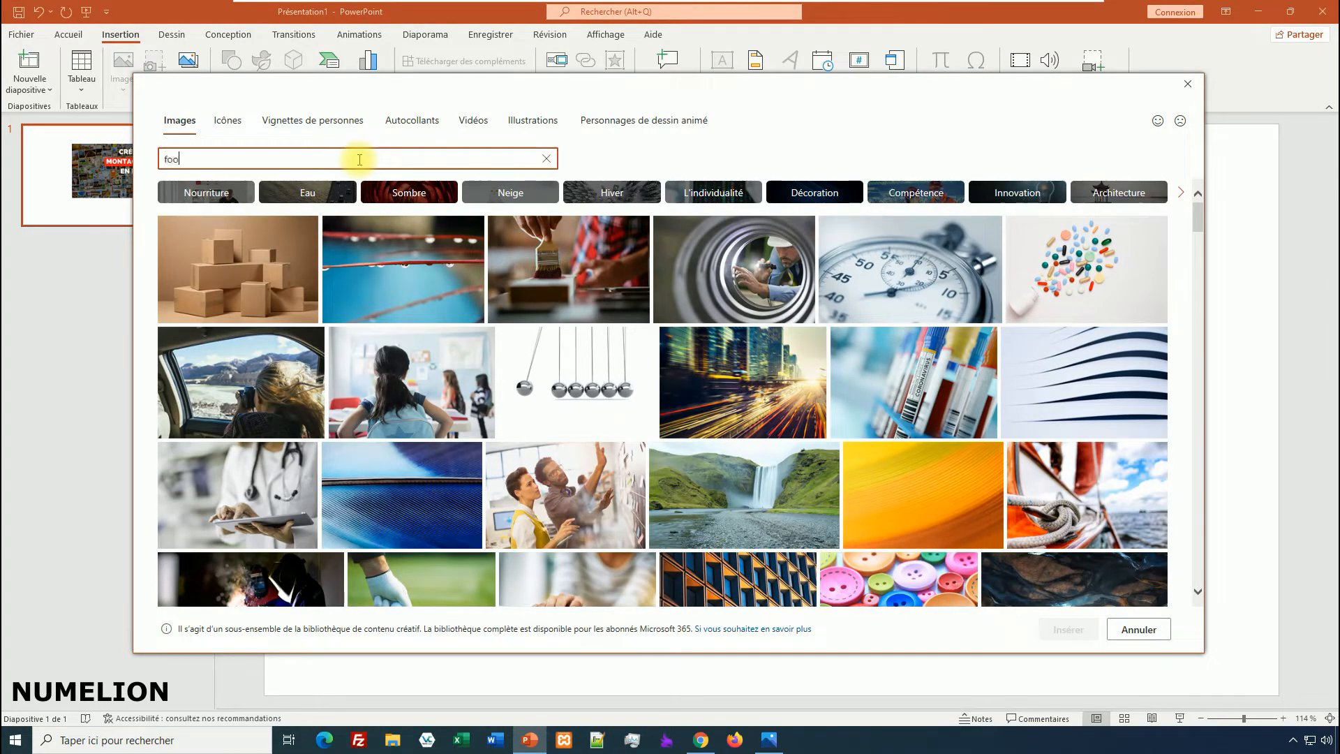
text(tball)
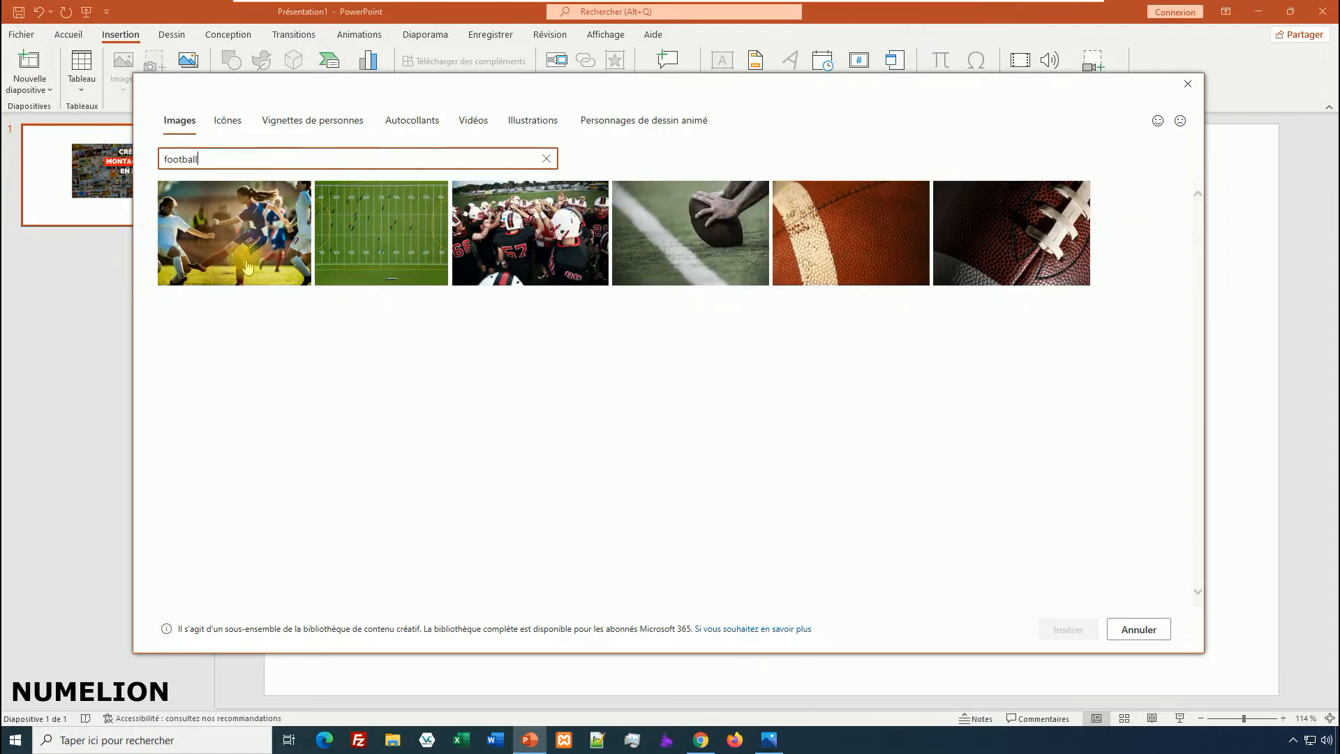
click(334, 224)
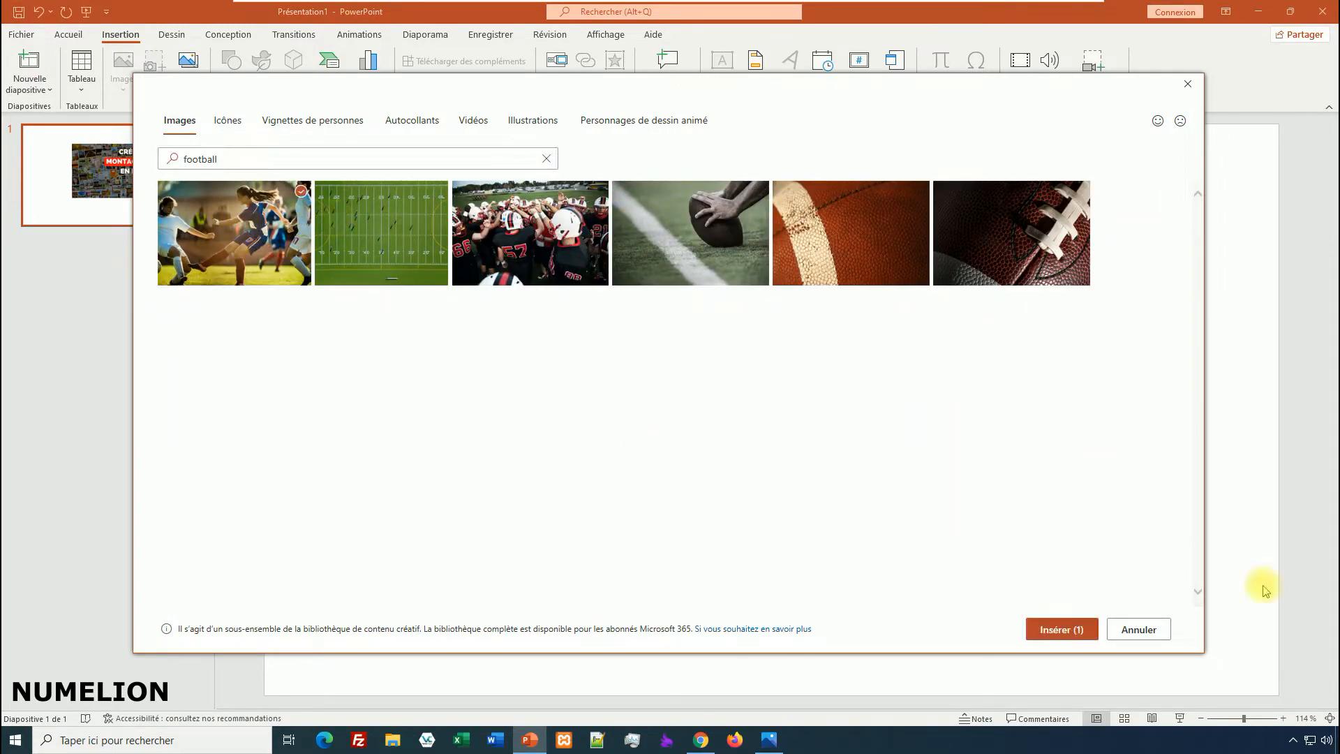
click(1060, 628)
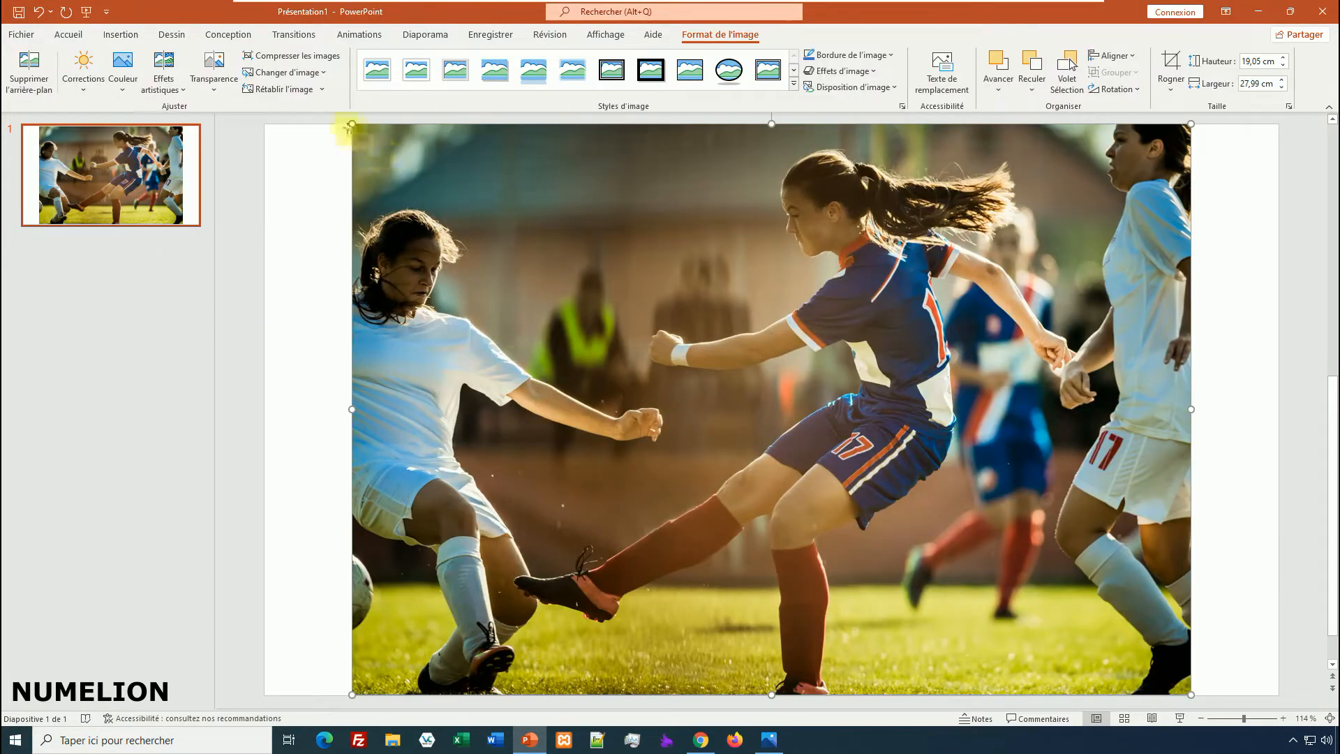
Shrink the football photo to about 12 cm high by 17.6 cm wide and place it at the slide's lower left, overlapping the other picture.
drag(352, 125, 356, 346)
click(449, 246)
click(873, 276)
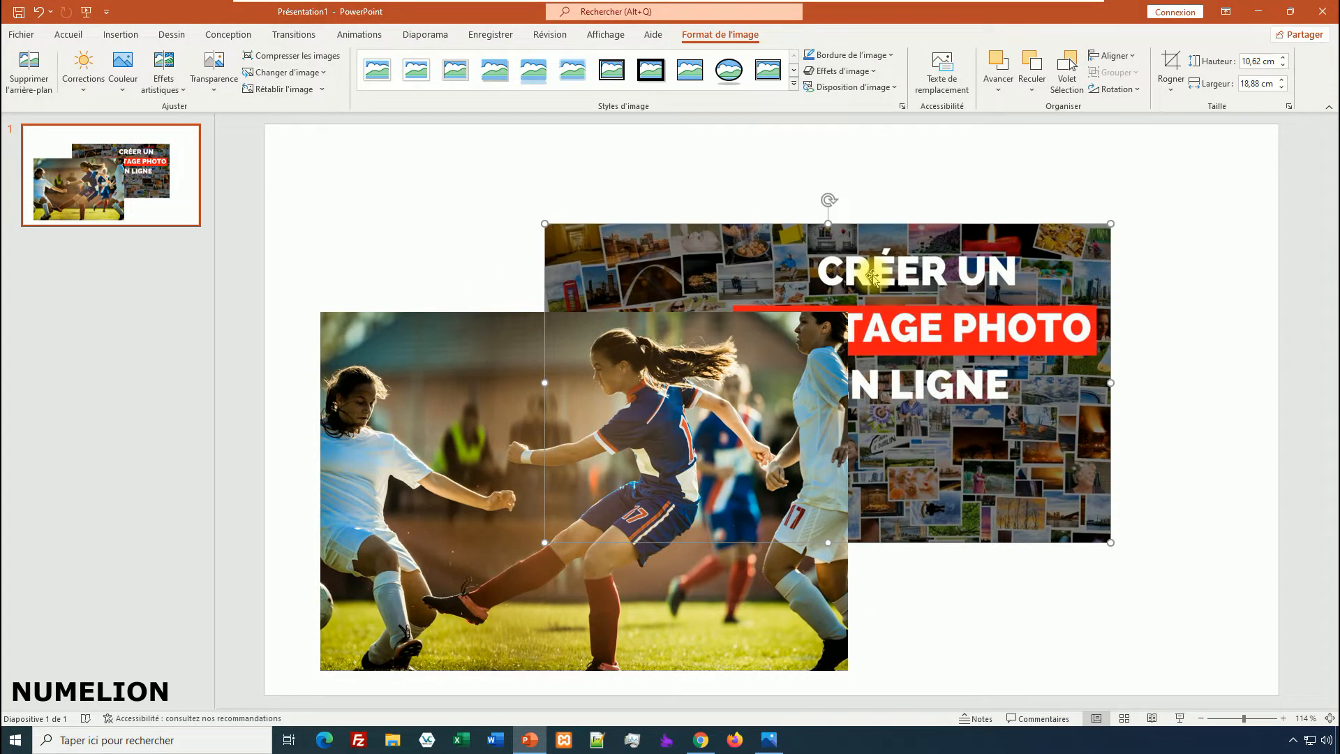
click(459, 370)
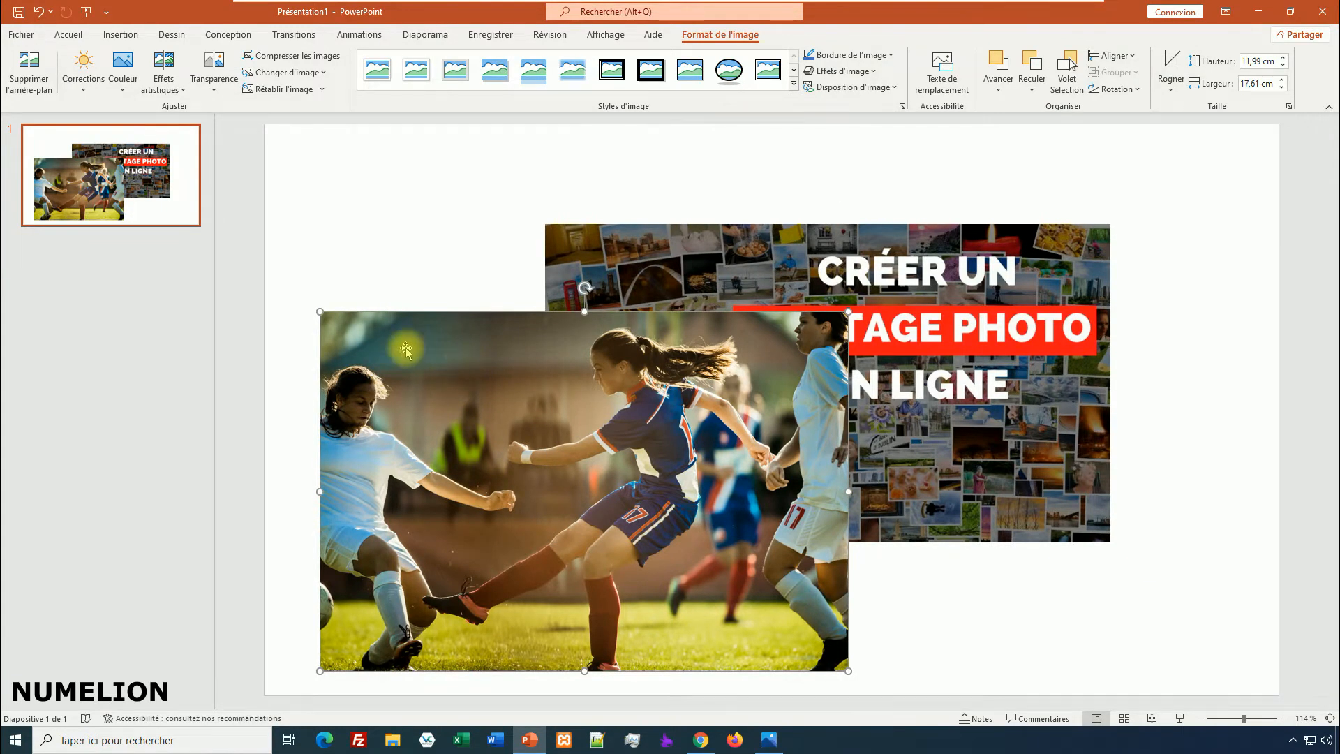
Open the online image search for the slide and browse the Avion category.
click(120, 35)
click(123, 76)
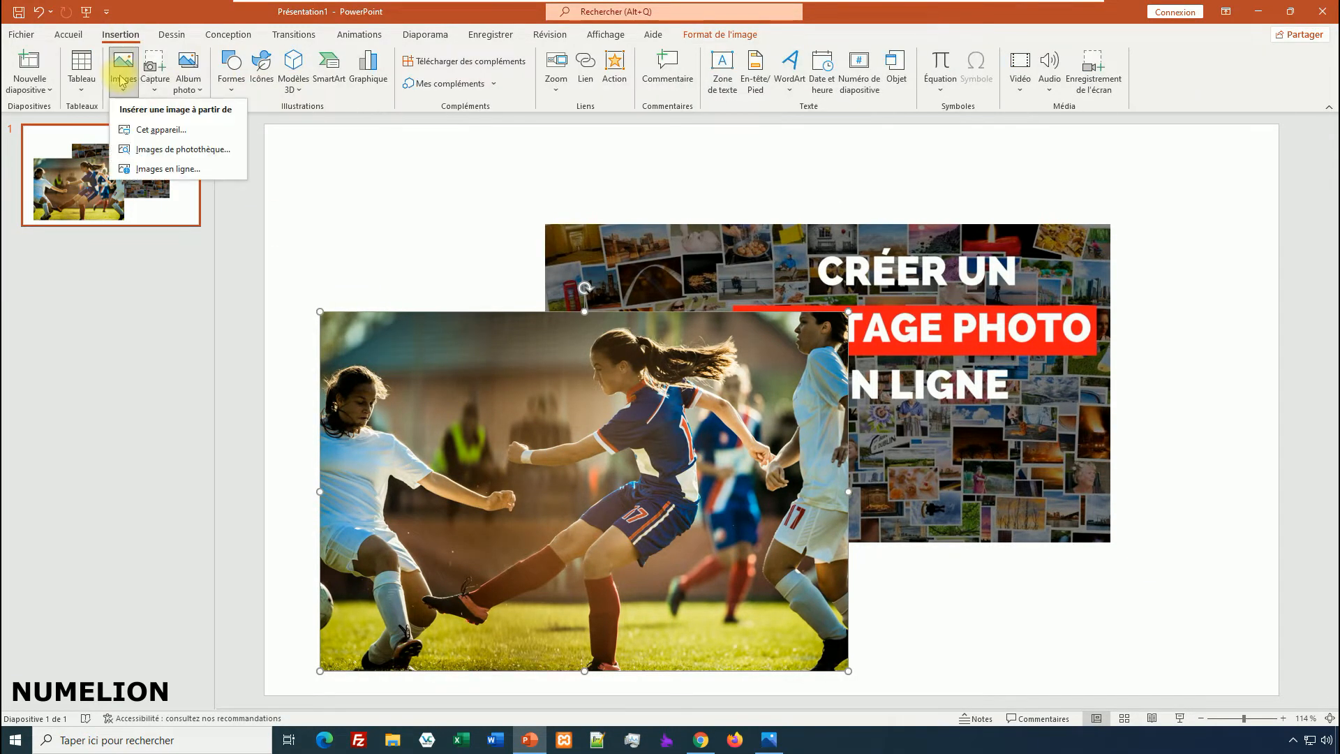
click(151, 170)
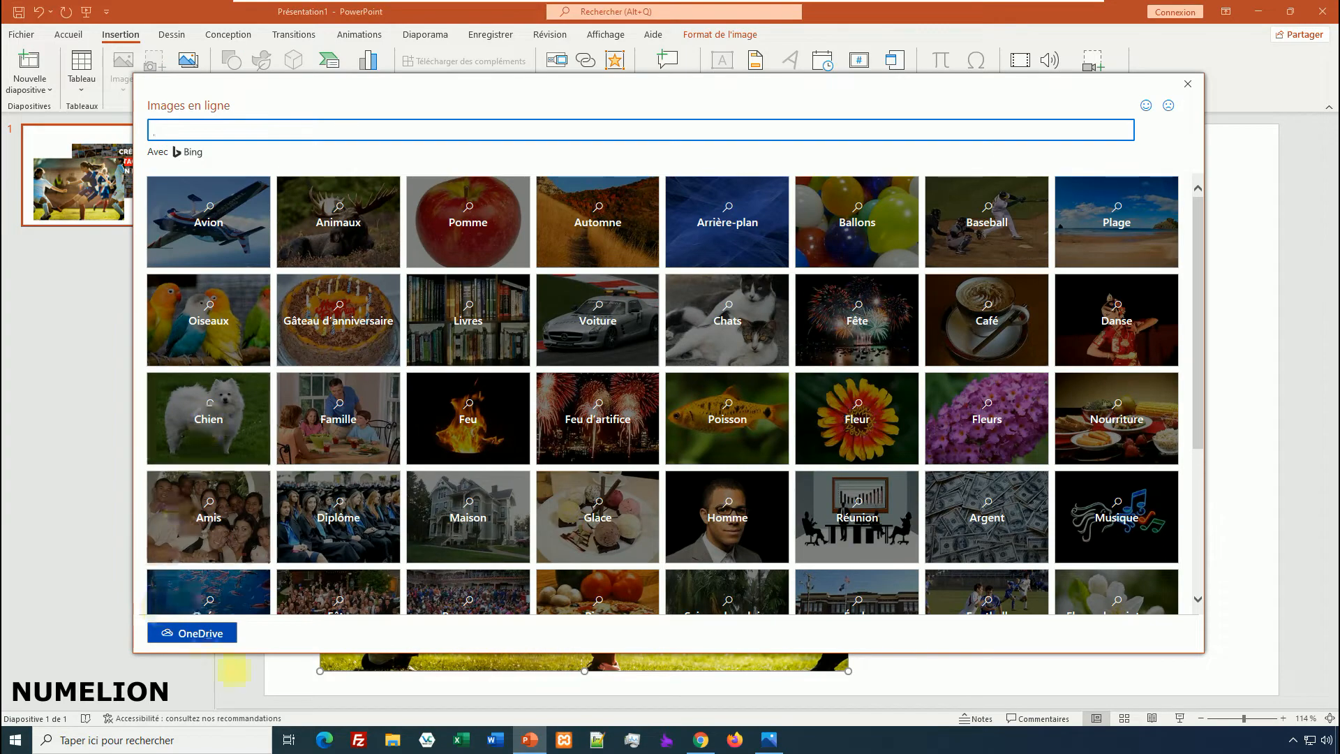
click(168, 637)
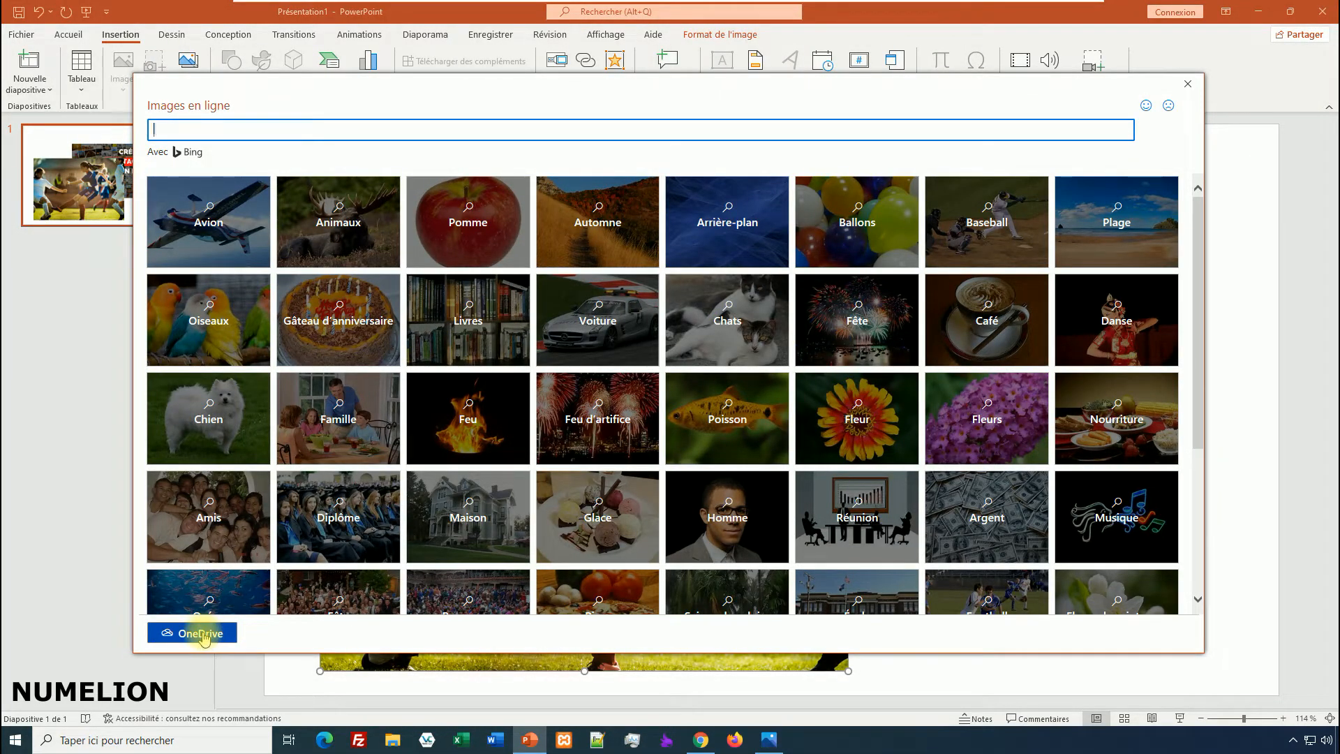
click(211, 210)
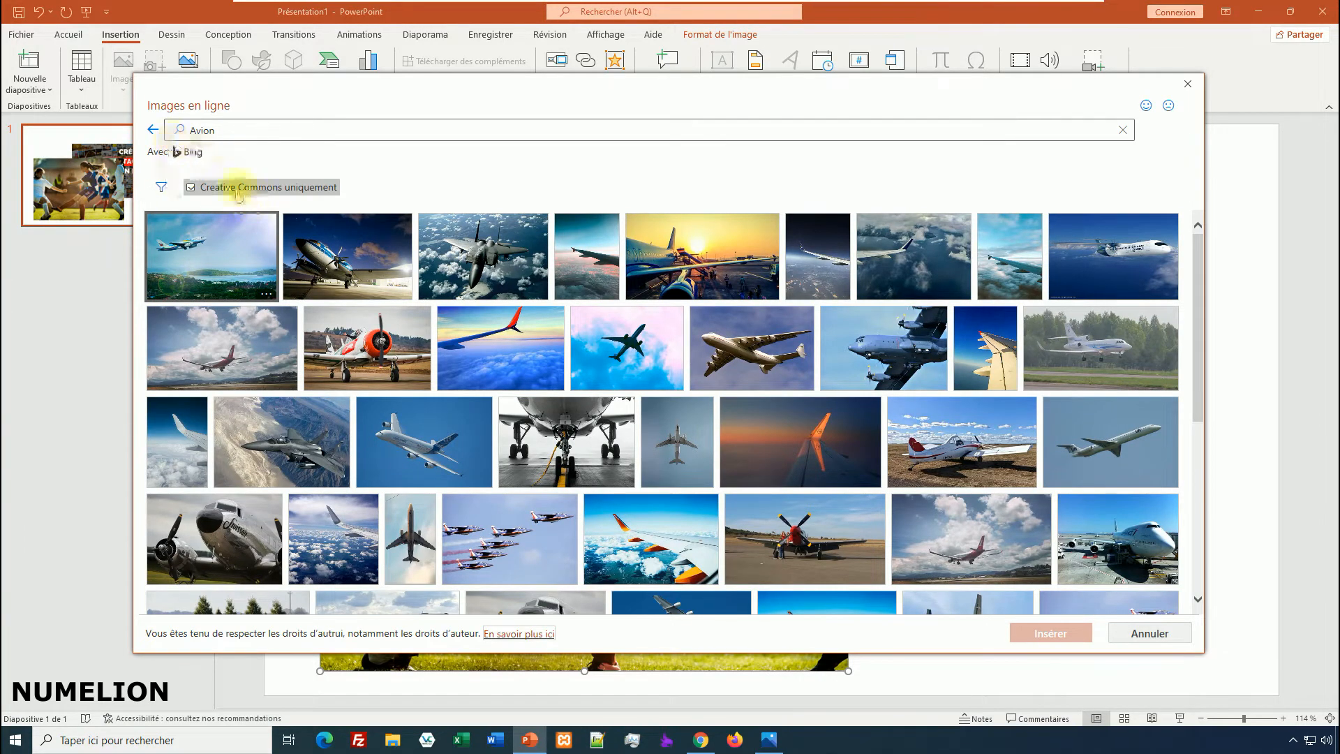
Compare the airplane results with and without the Creative Commons-only restriction, leaving the restriction on.
click(187, 187)
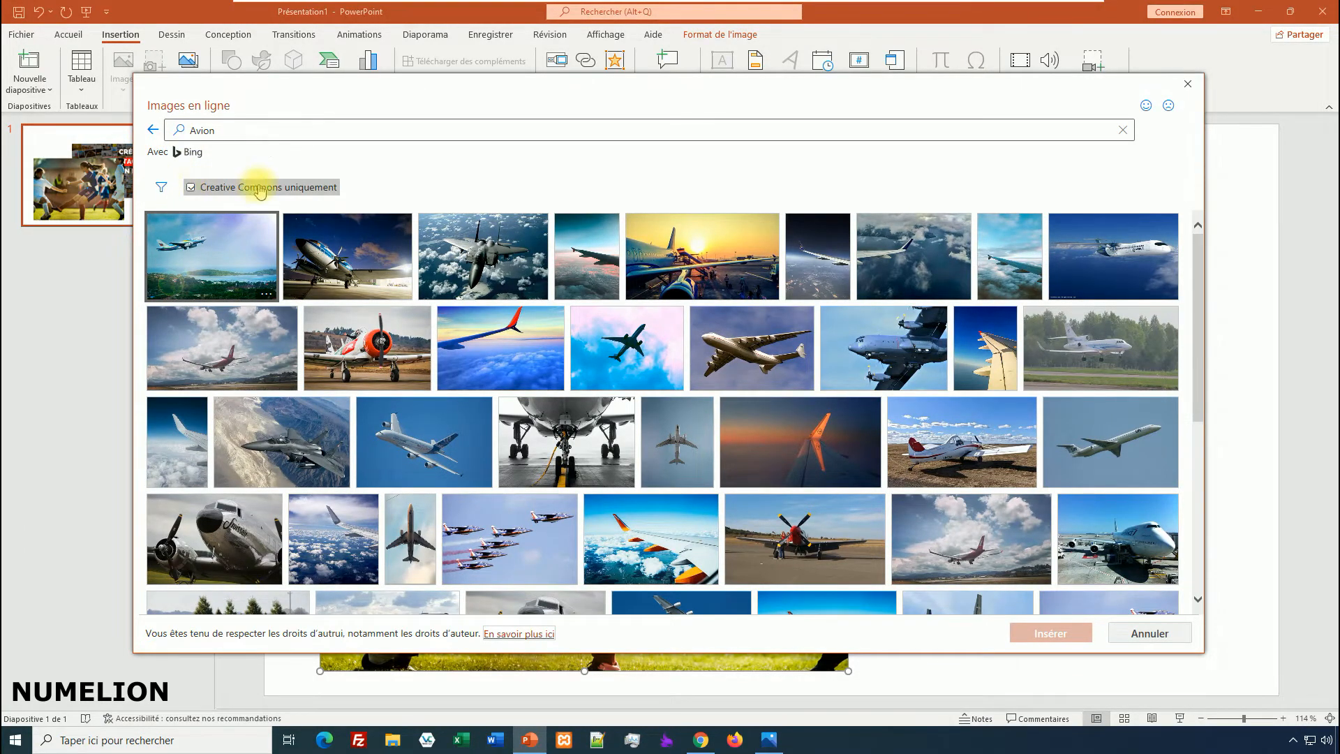
click(227, 189)
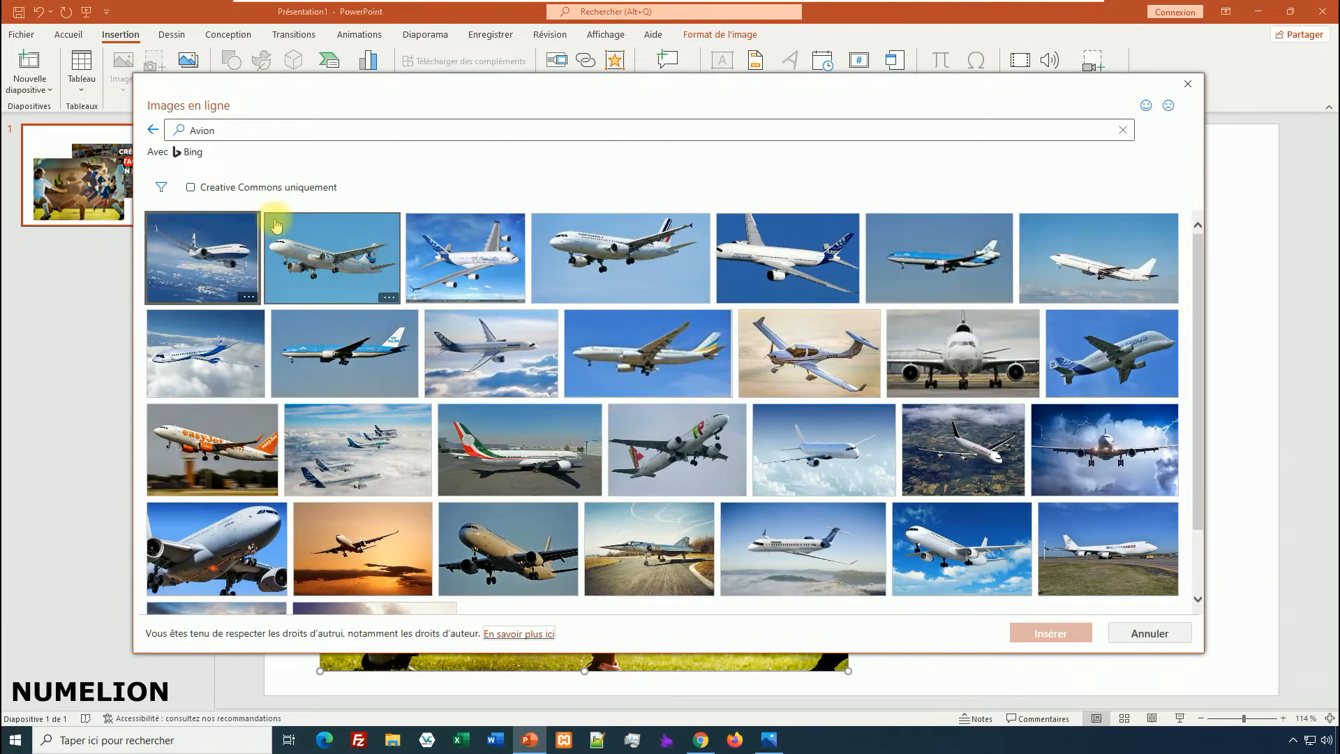
click(234, 193)
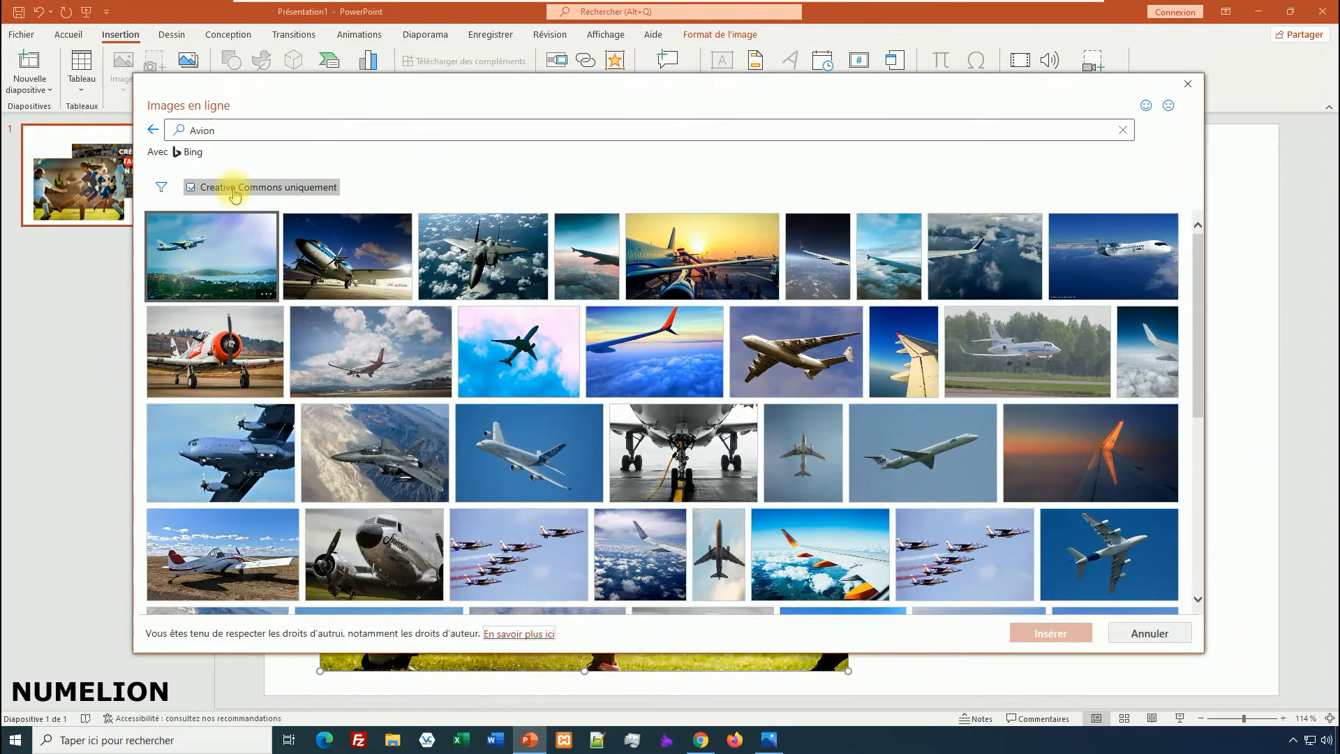
click(234, 193)
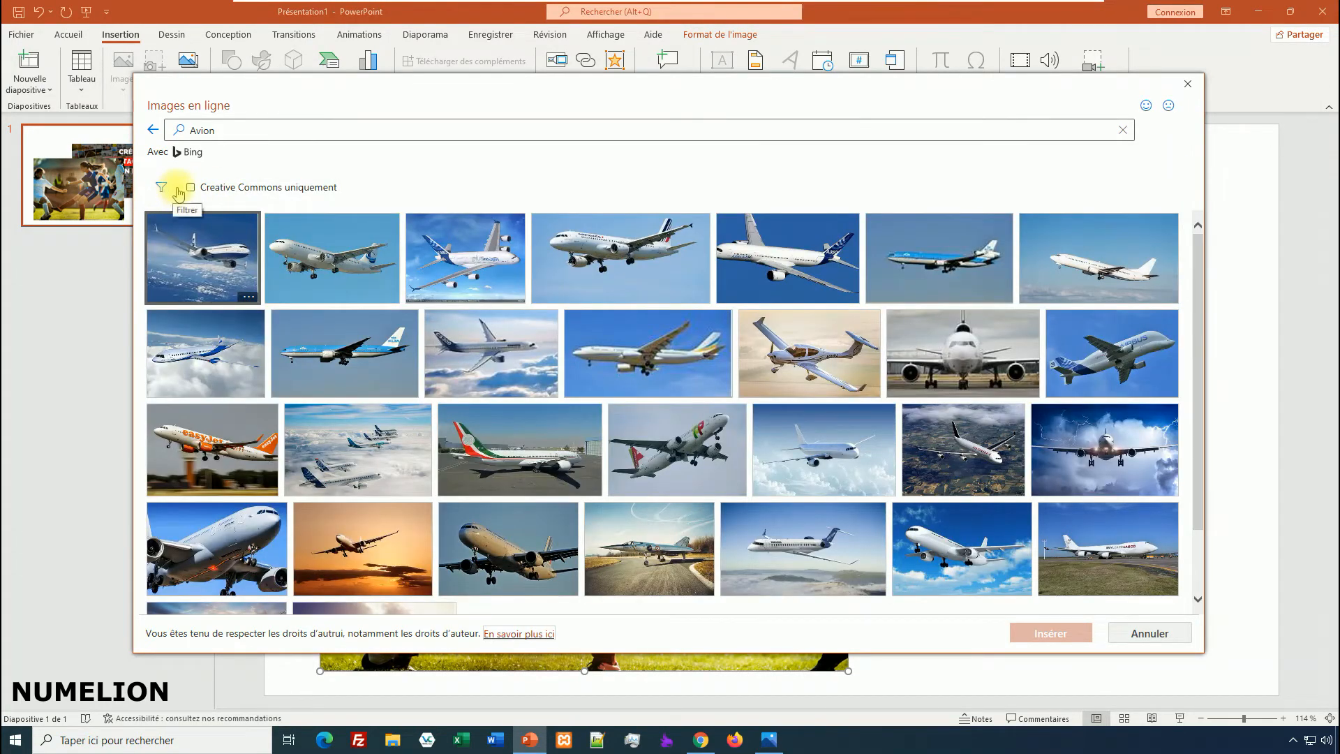
click(212, 186)
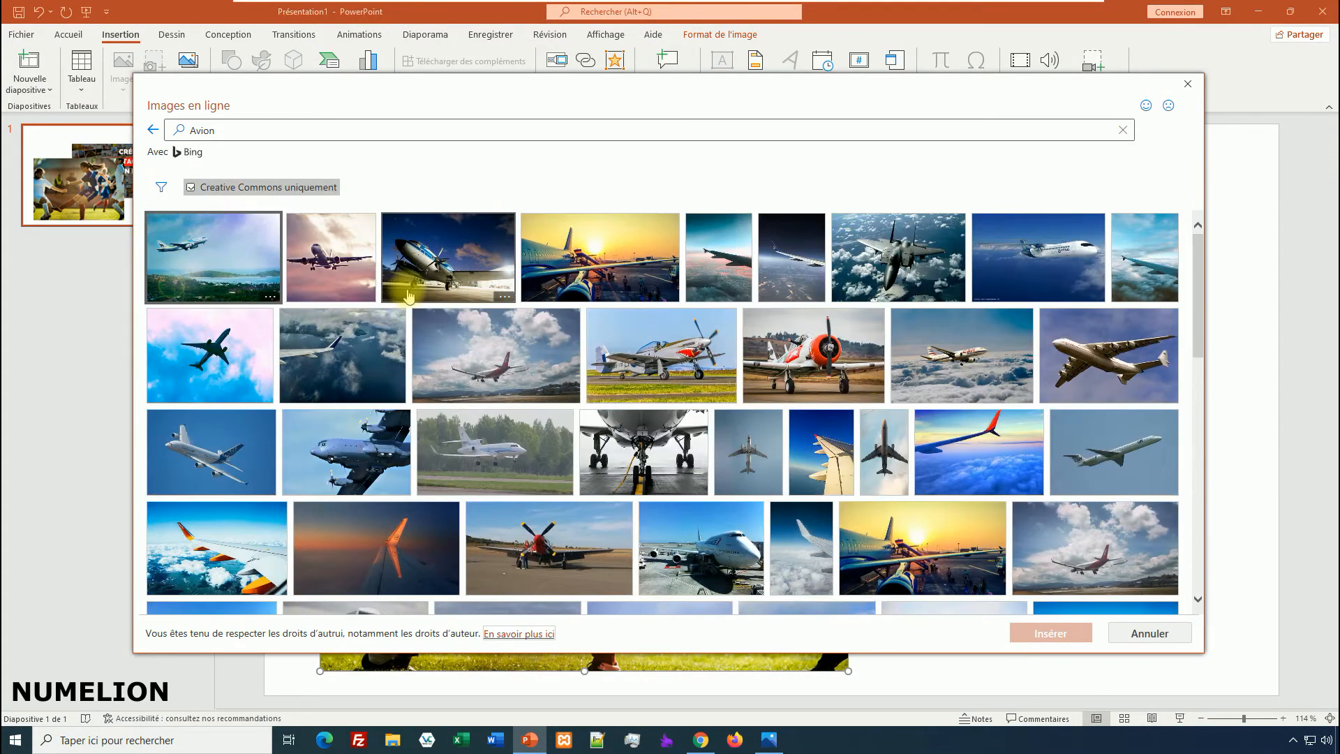
Select the fighter jet photo above the clouds, view its source details and display the available result filters.
click(912, 262)
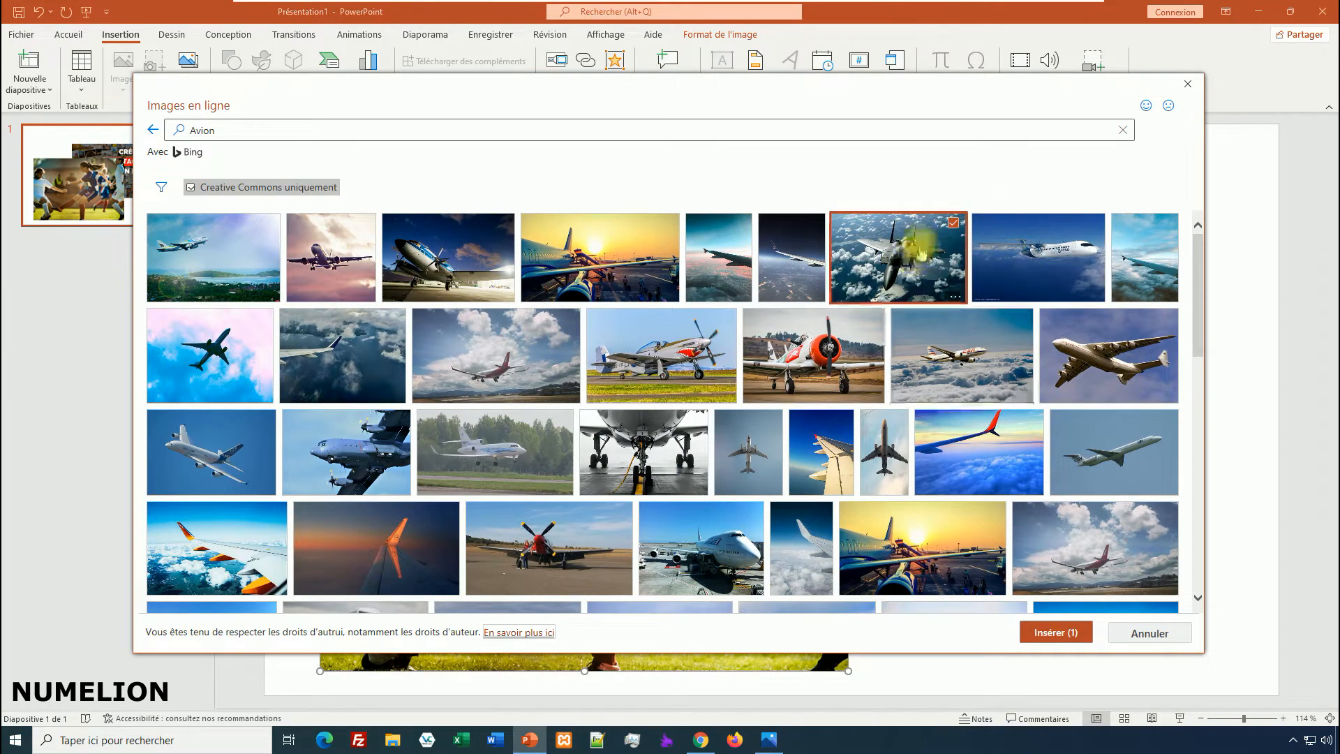
click(956, 298)
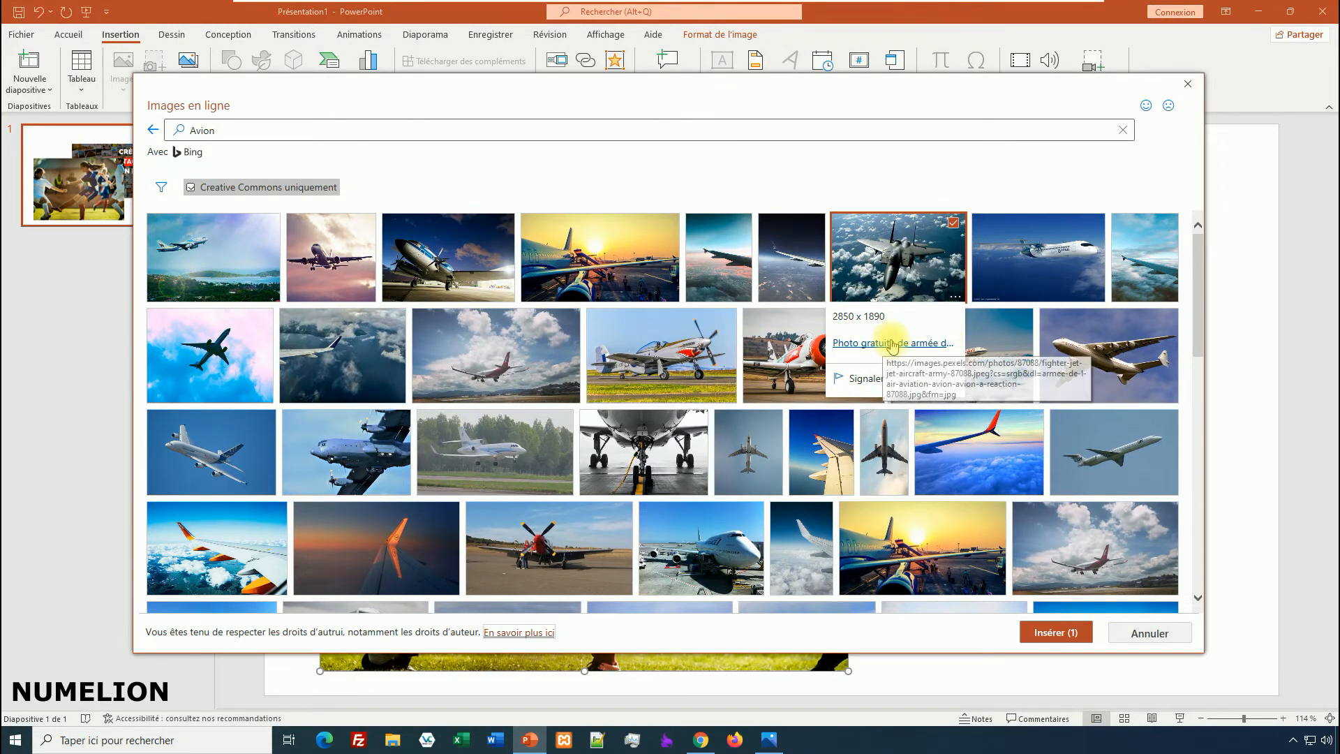
click(162, 188)
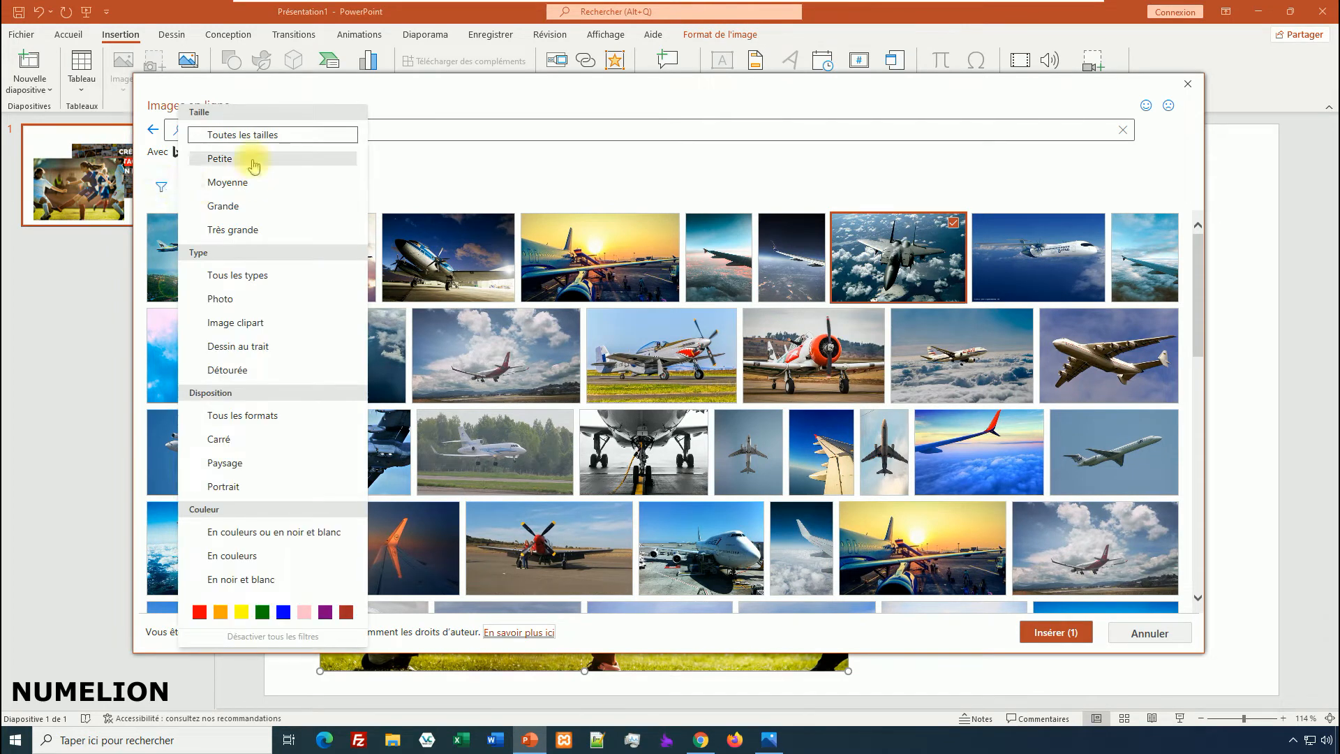